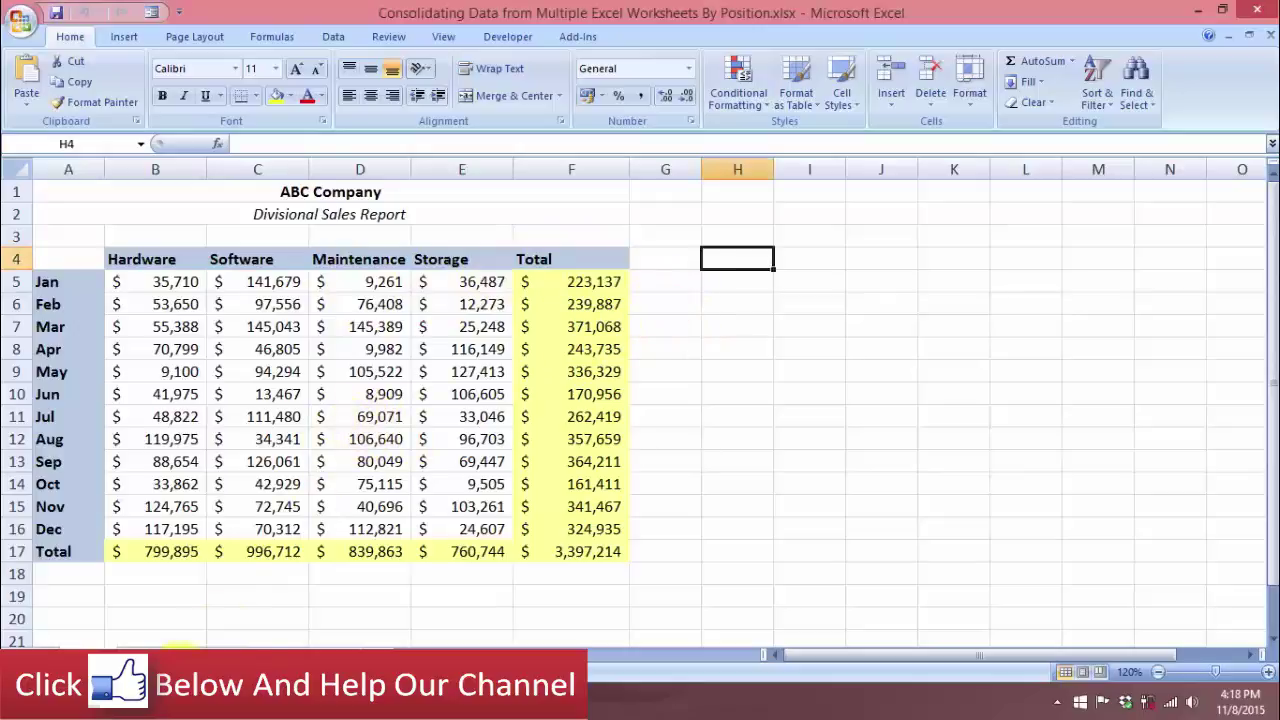
# - Browse the North, South, East and West sales sheets, ending on the South sheet
pyautogui.click(120, 645)
pyautogui.click(168, 645)
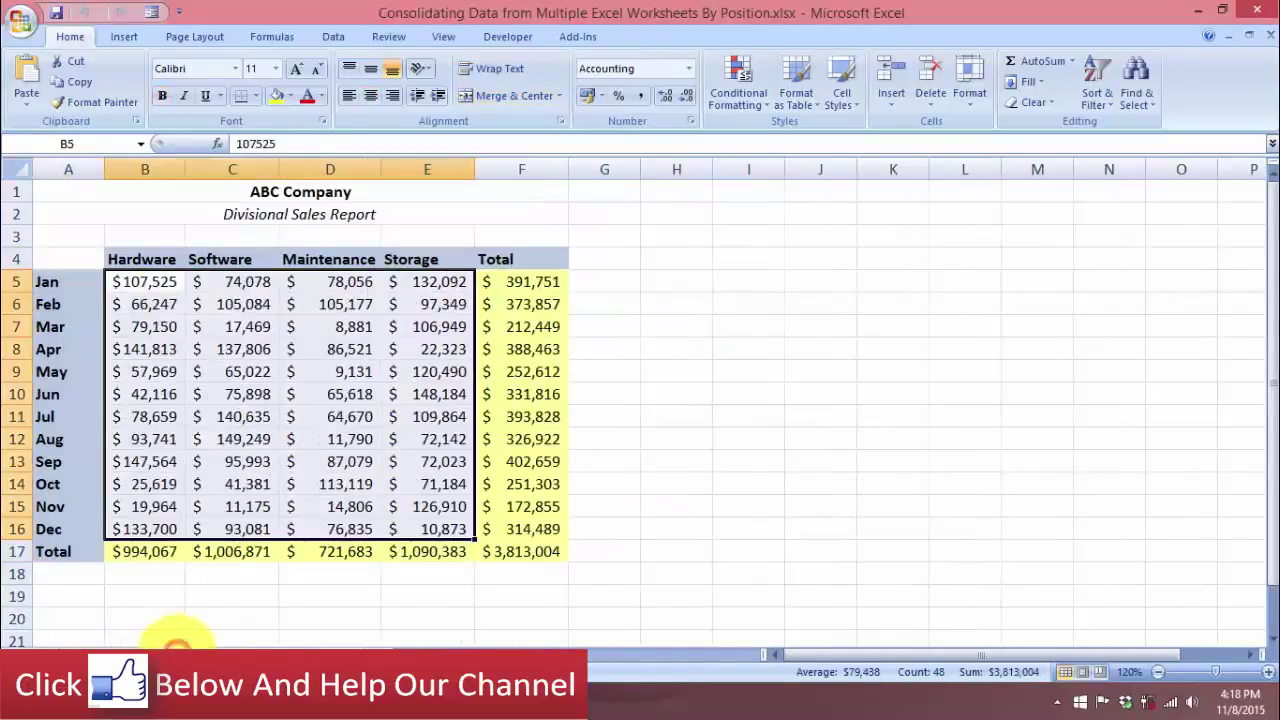
pyautogui.click(220, 642)
pyautogui.click(90, 645)
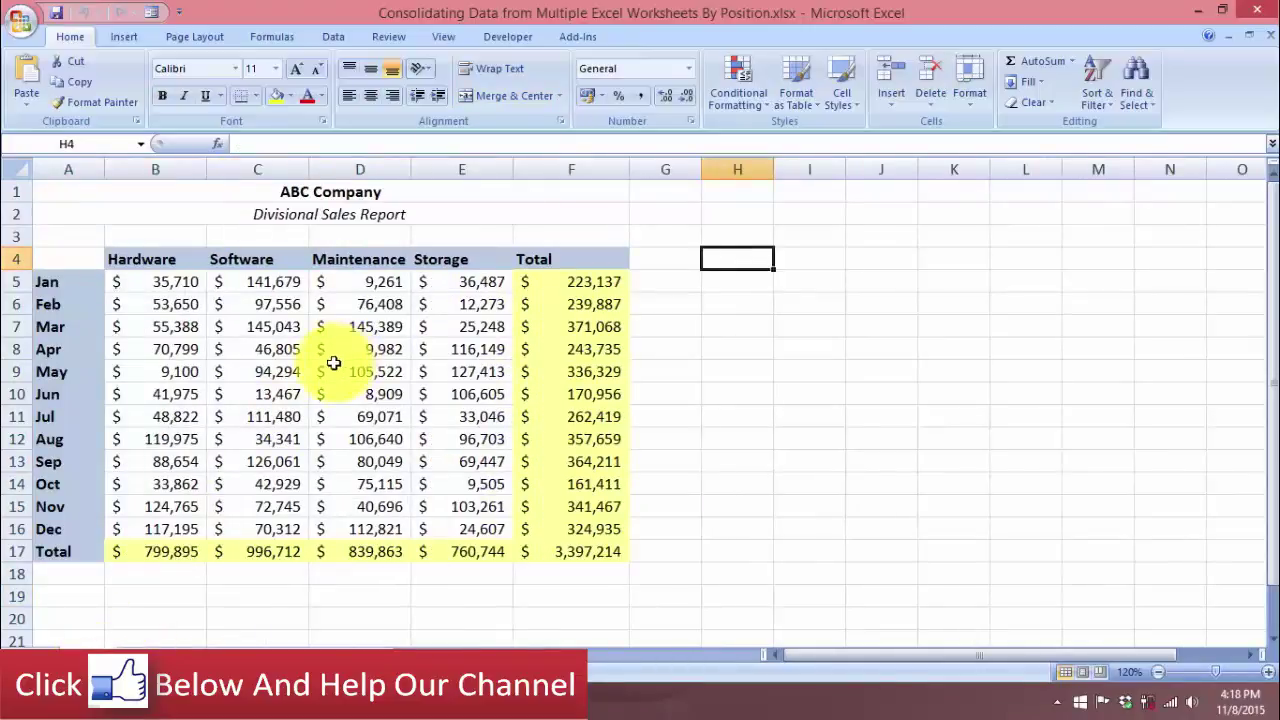
pyautogui.click(160, 643)
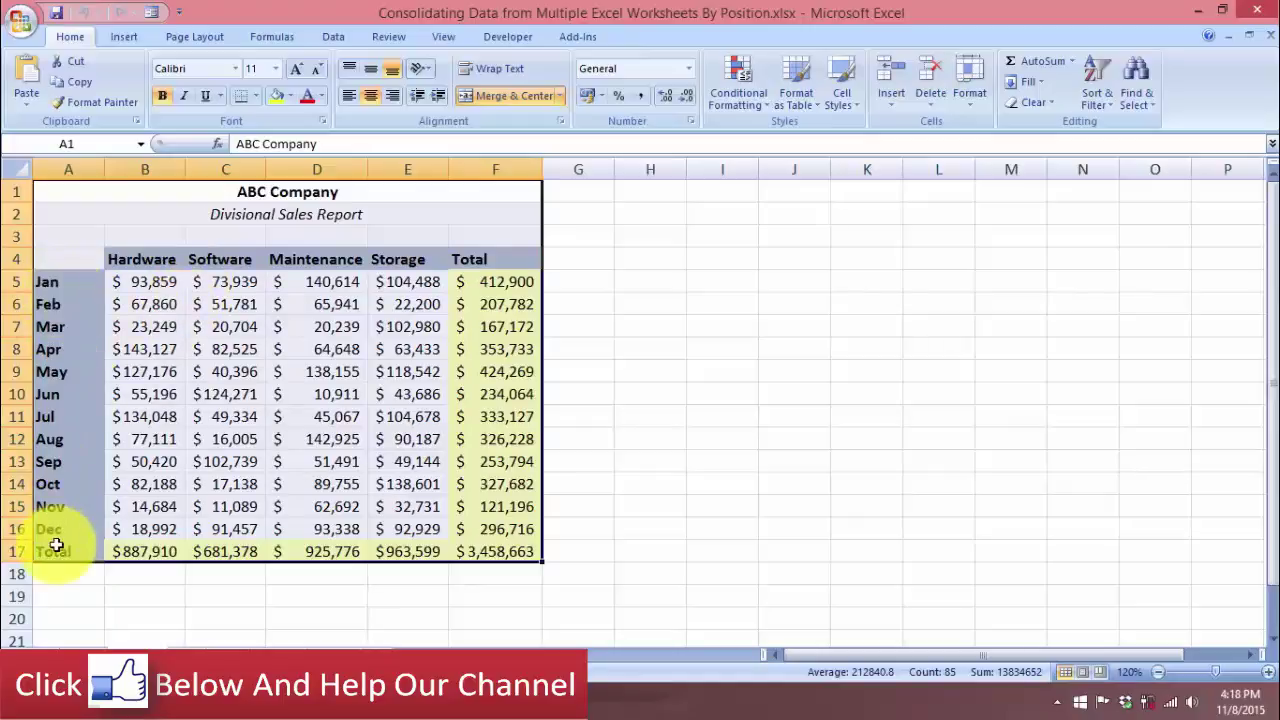
pyautogui.click(600, 383)
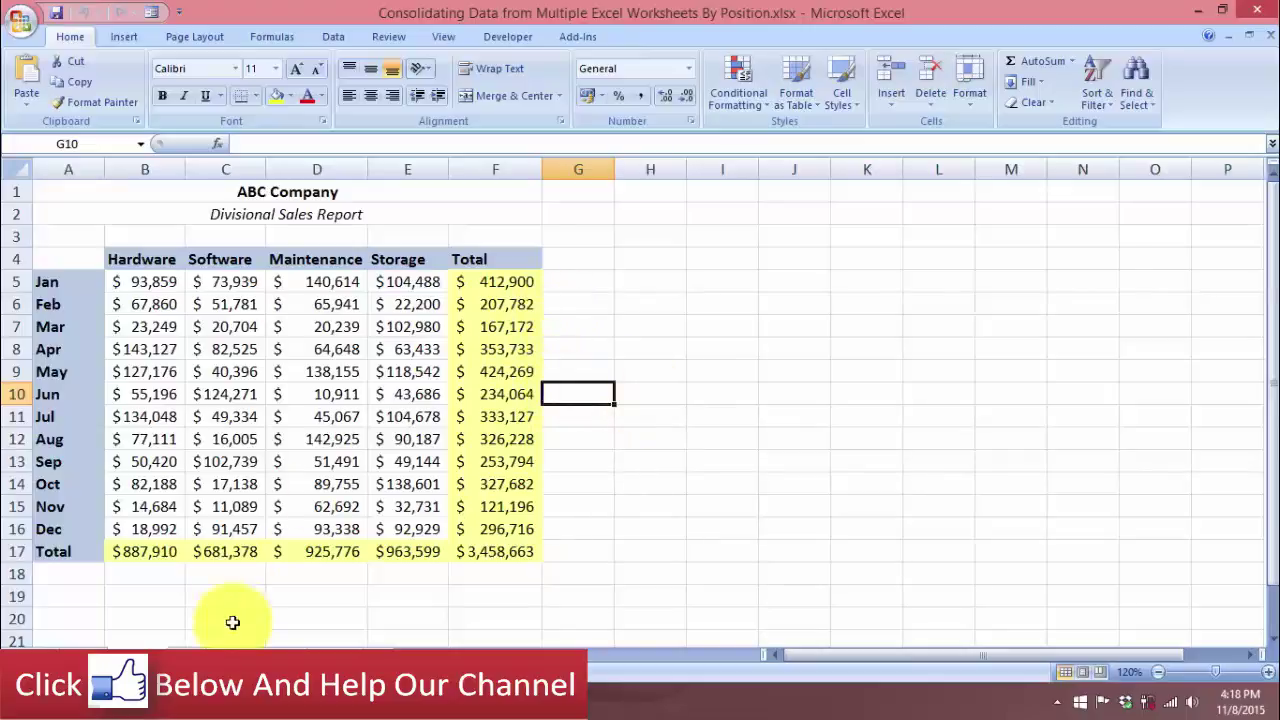
# - On the blank summary sheet, select B5 as the results' starting cell and show the Data tab
pyautogui.click(268, 650)
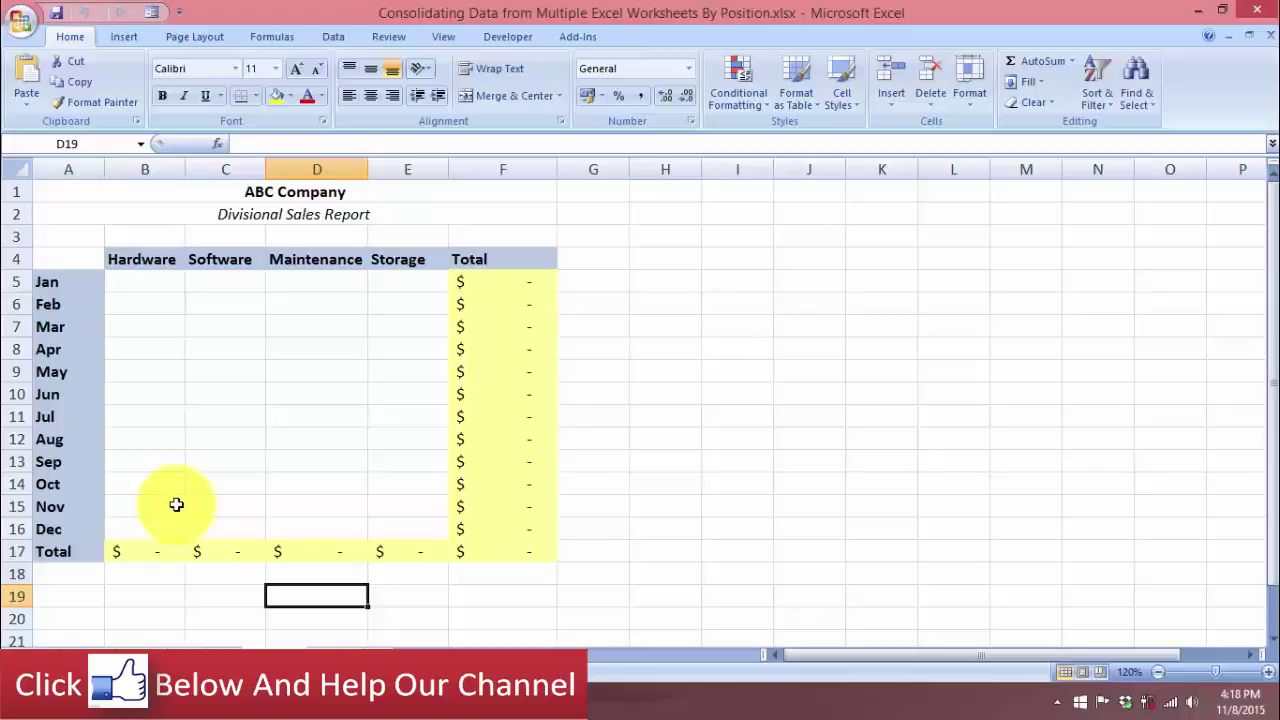
pyautogui.click(148, 285)
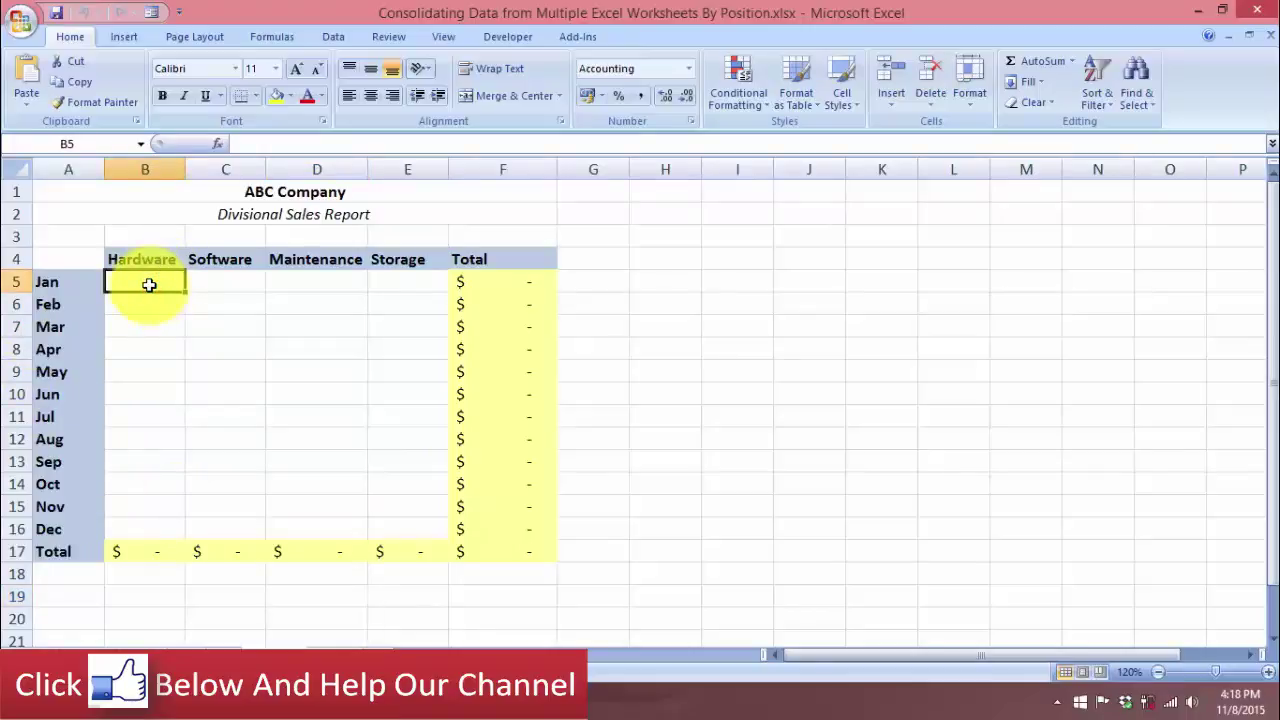
pyautogui.click(334, 37)
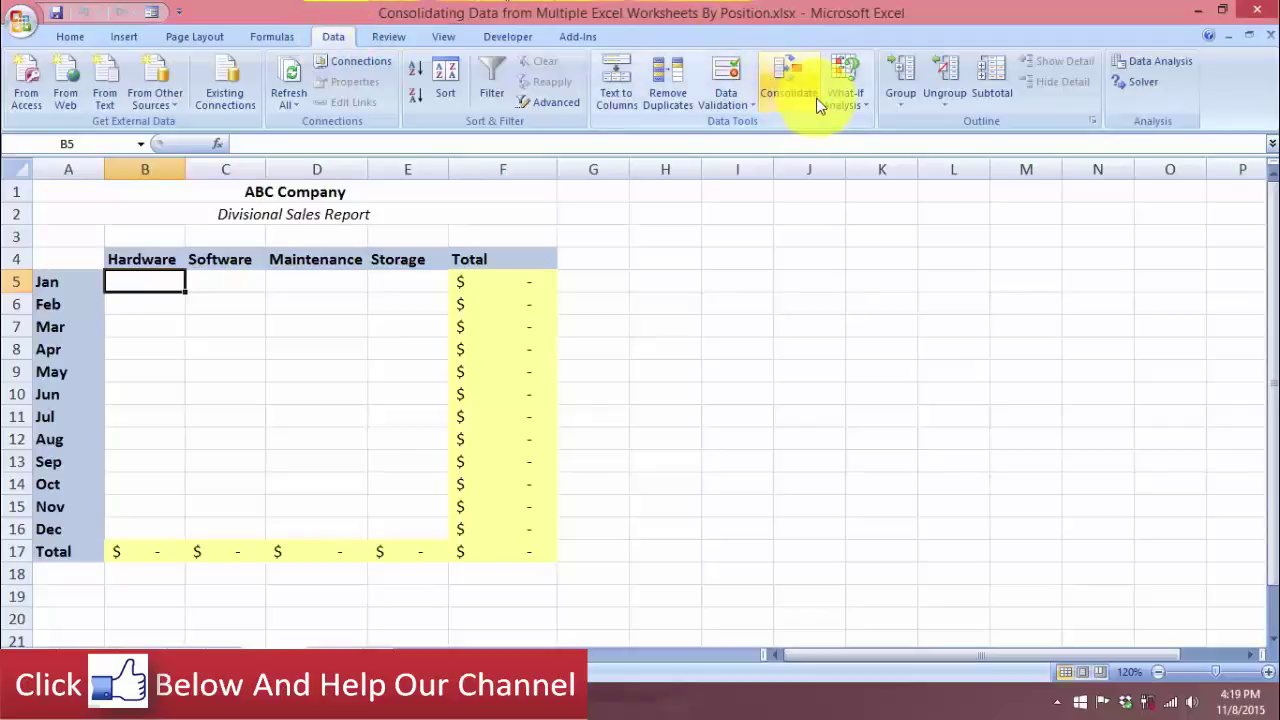
# - In the Consolidate dialog, add the North sheet's B5:E16 figures as the first source range
pyautogui.click(805, 98)
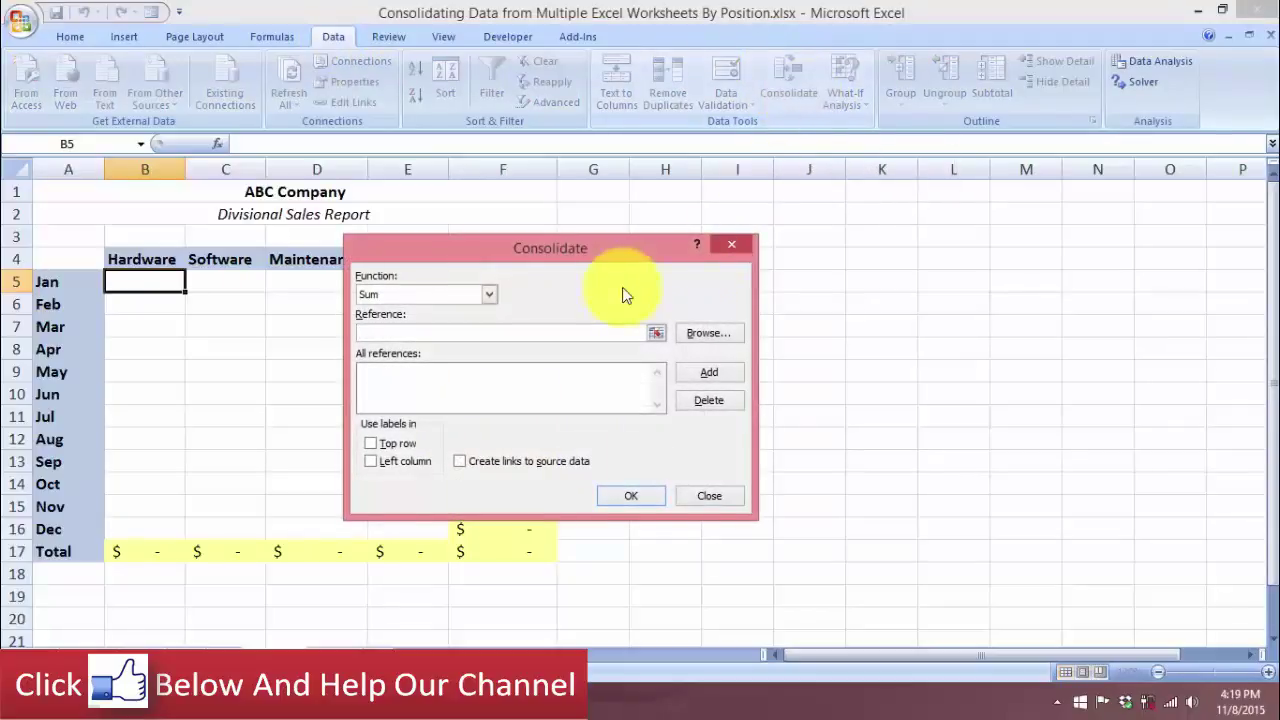
pyautogui.moveTo(727, 113); pyautogui.dragTo(821, 218)
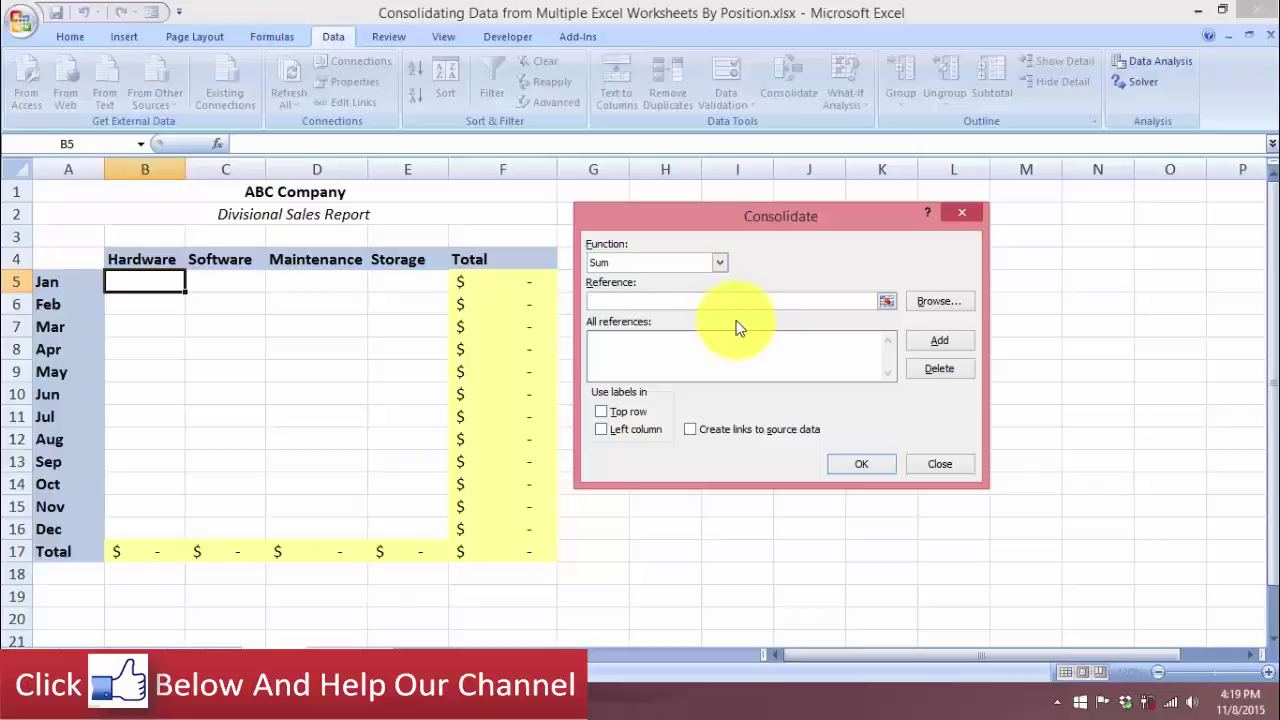
pyautogui.click(703, 303)
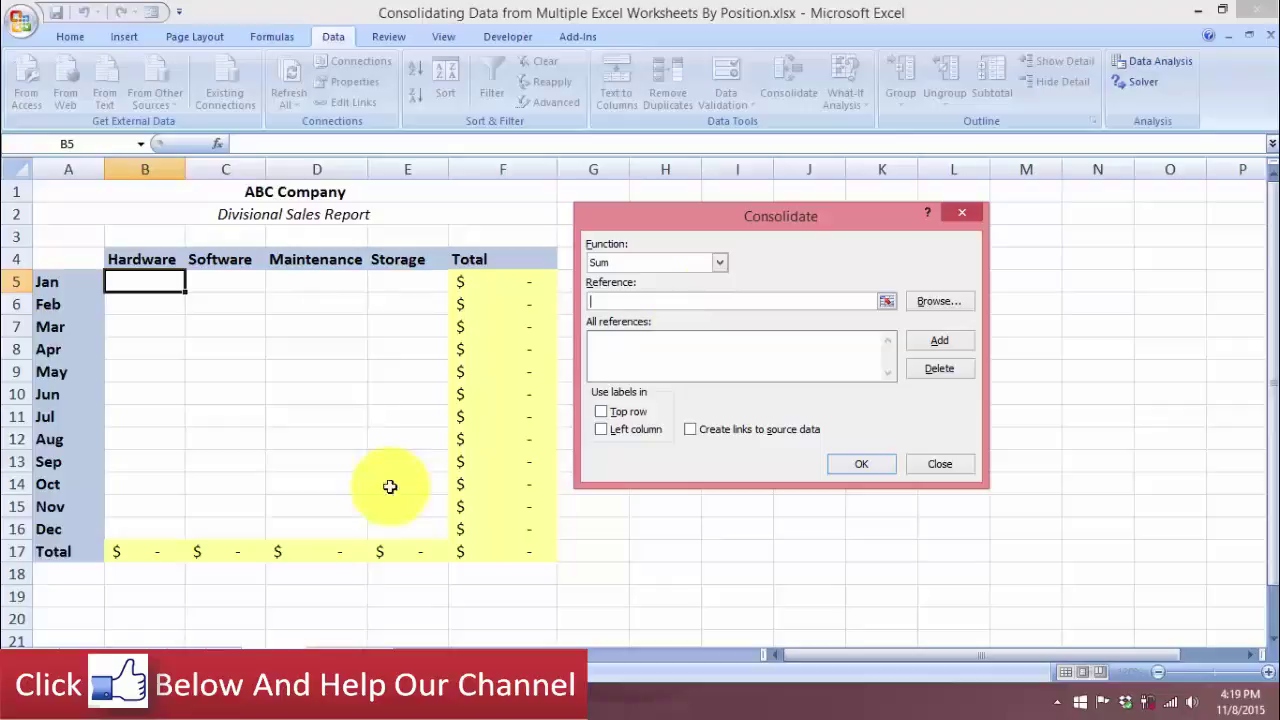
pyautogui.click(90, 638)
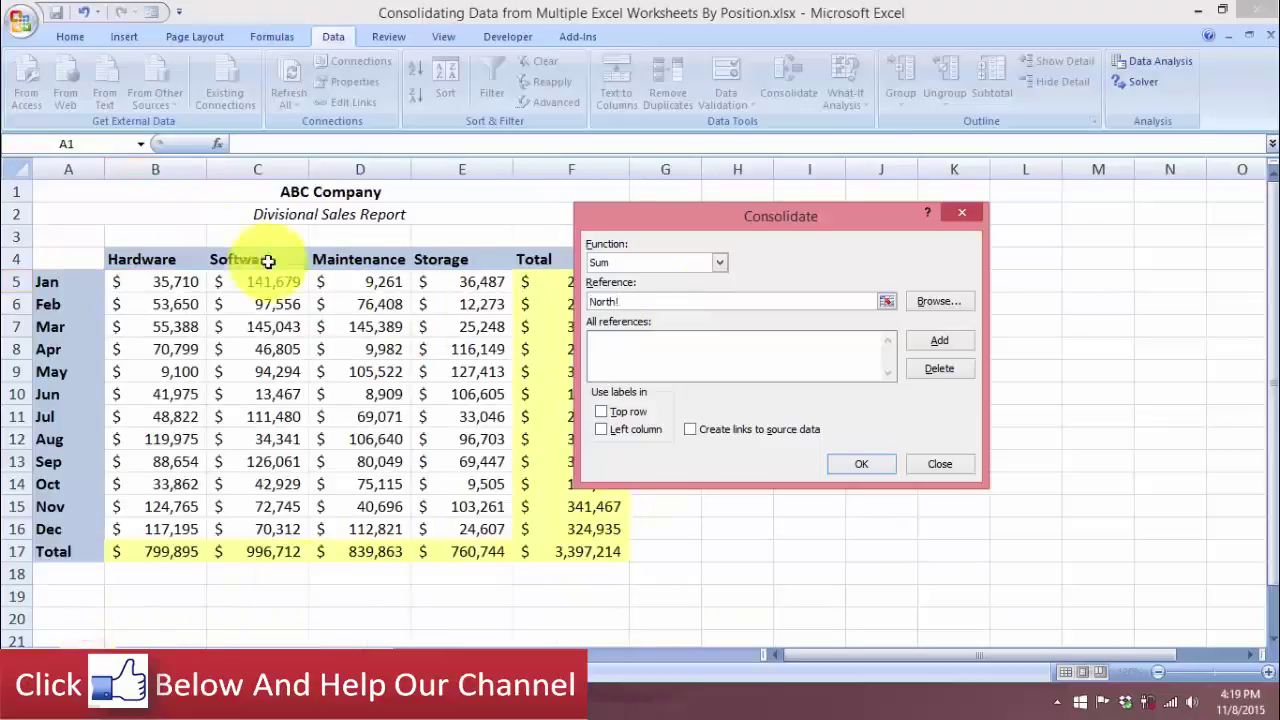
pyautogui.moveTo(151, 284)
pyautogui.mouseDown()
pyautogui.moveTo(388, 416)
pyautogui.moveTo(443, 517)
pyautogui.mouseUp()
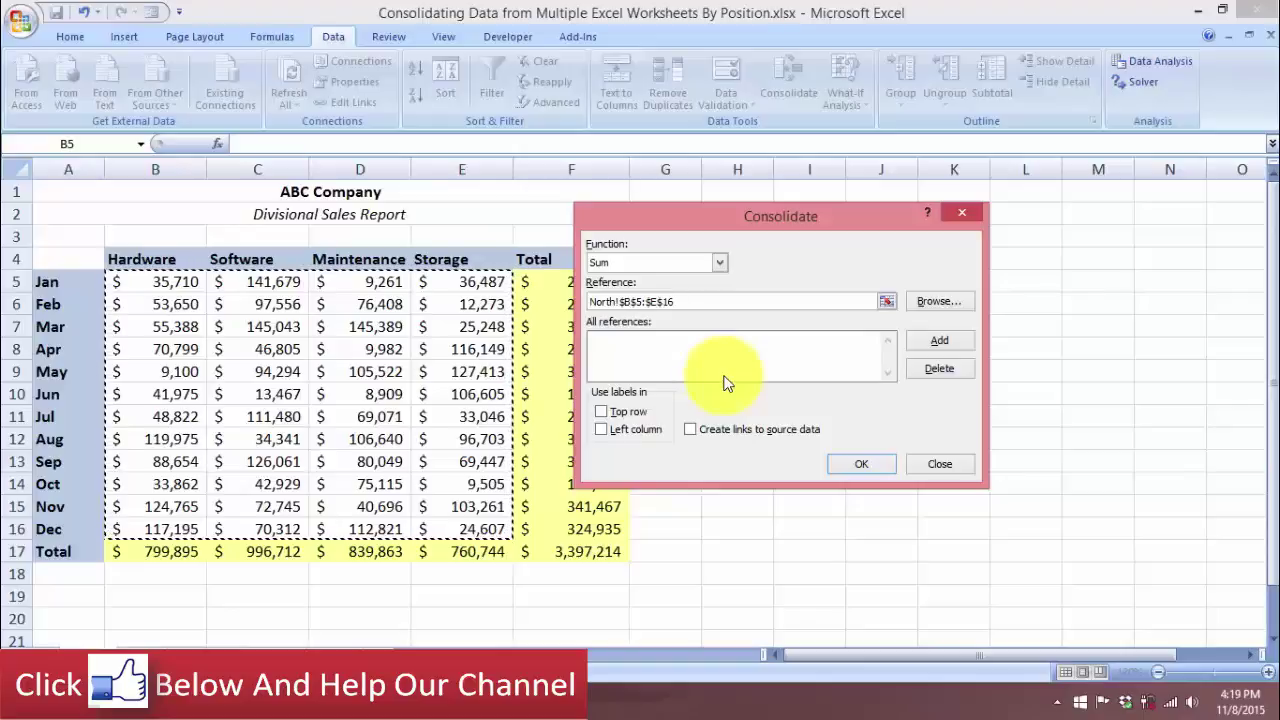
pyautogui.click(948, 350)
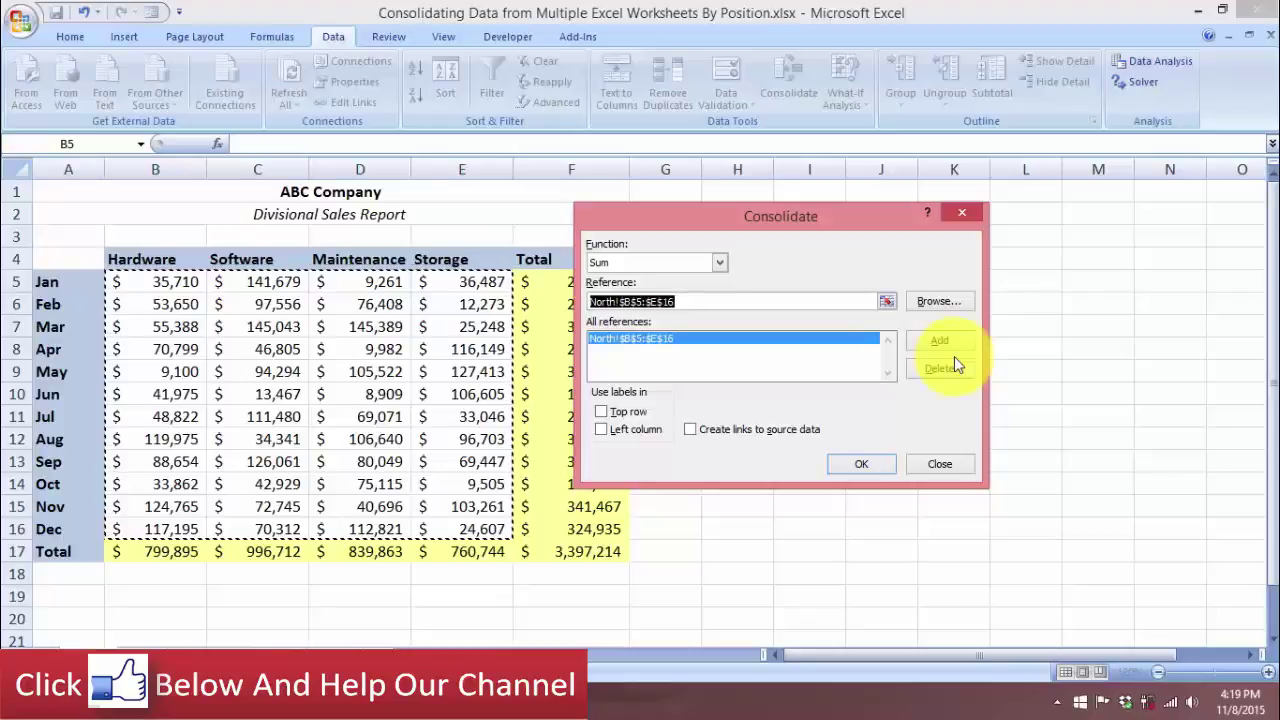
# - Add the matching South, East and West B5:E16 ranges to the consolidation source list
pyautogui.click(142, 648)
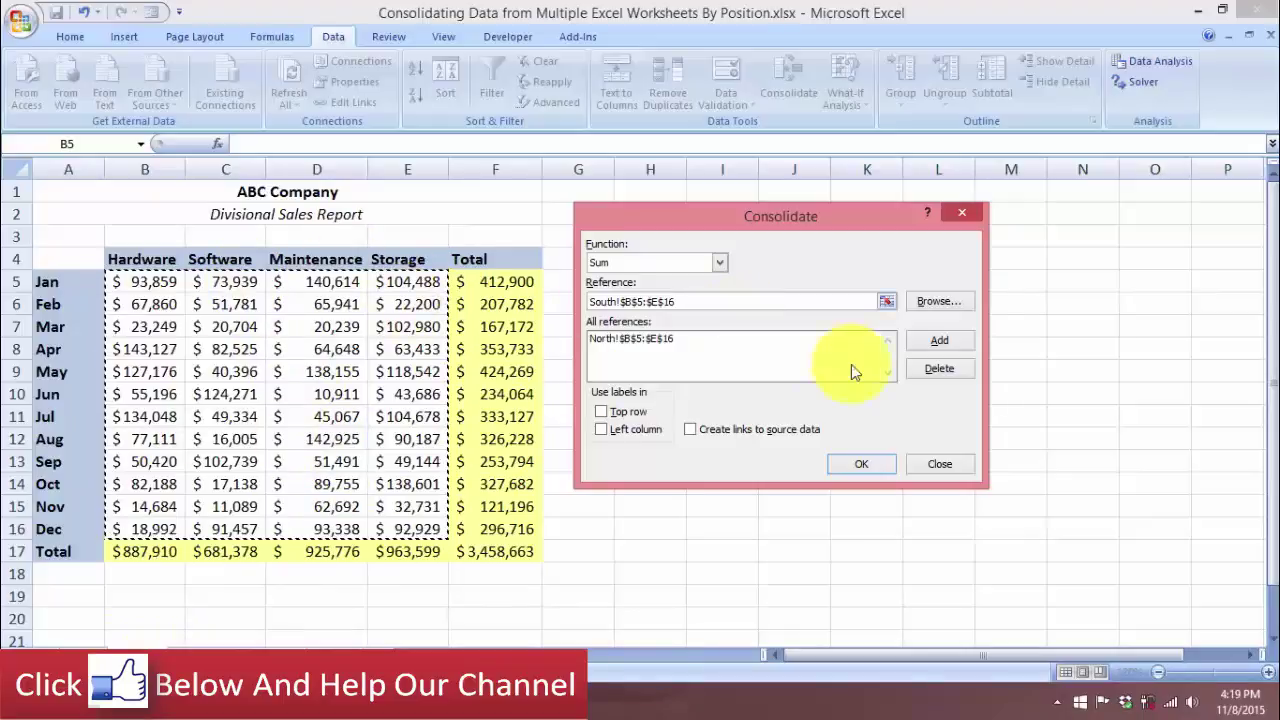
pyautogui.click(936, 344)
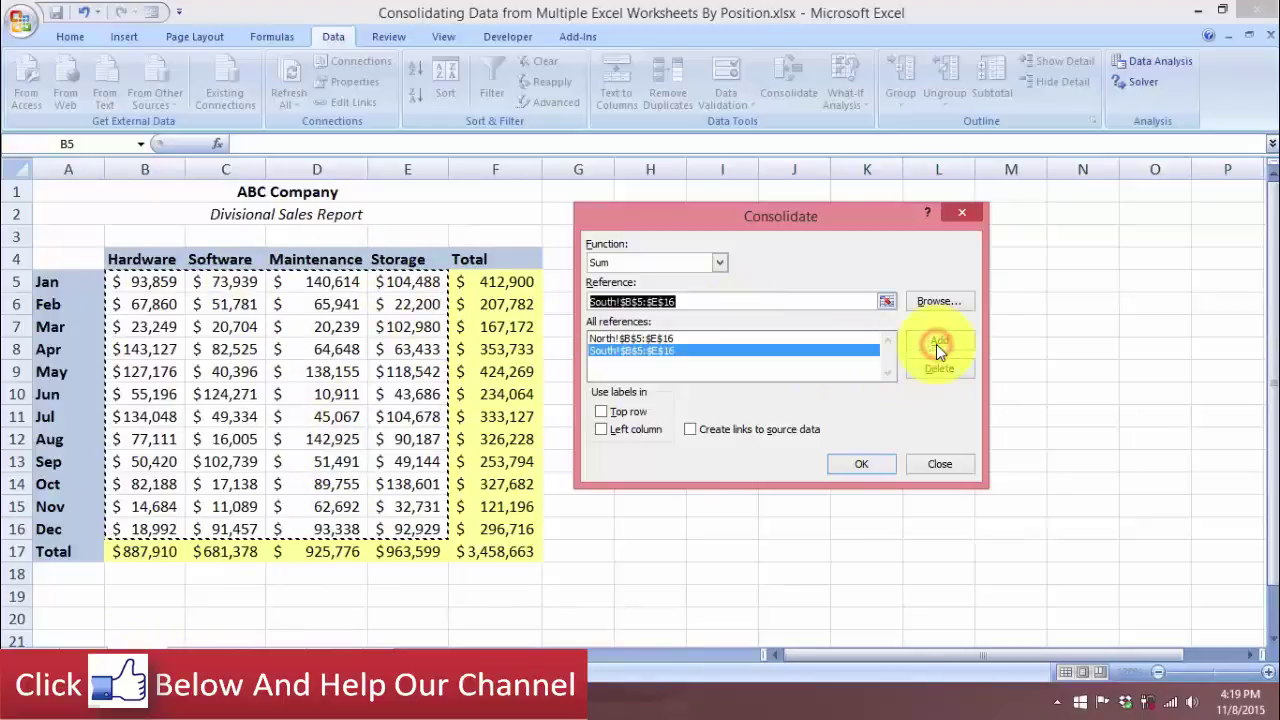
pyautogui.click(183, 645)
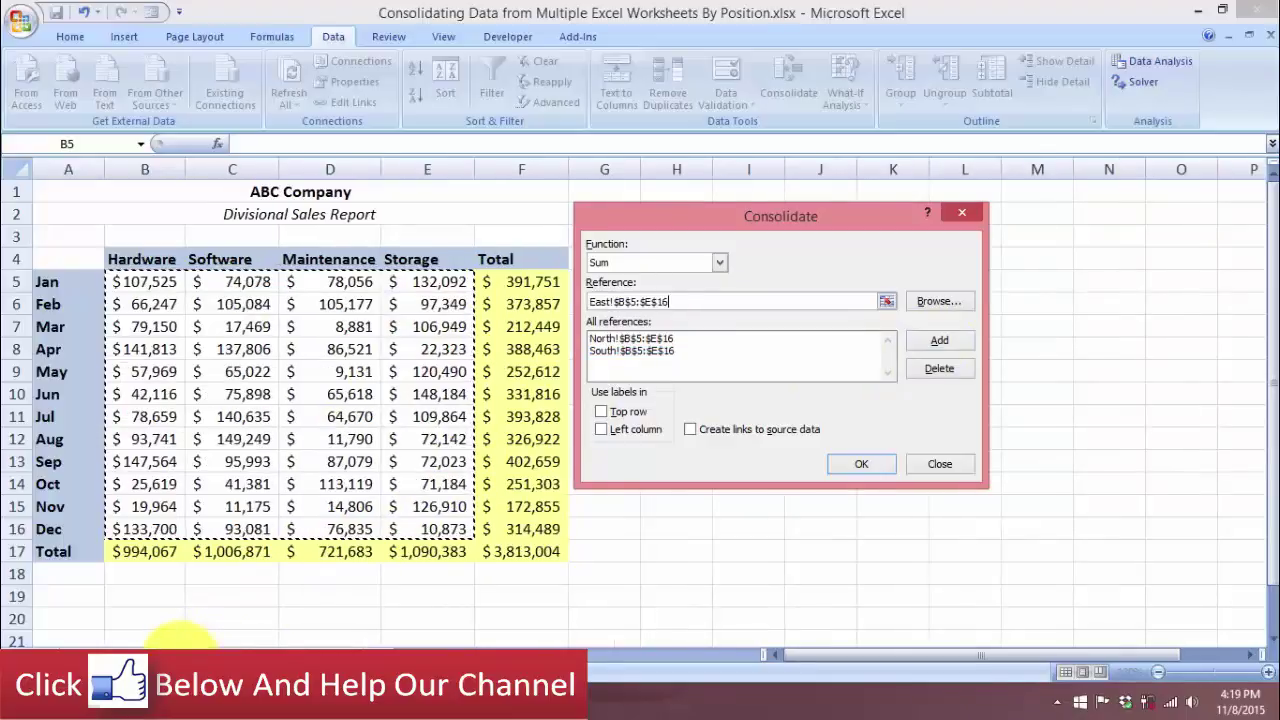
pyautogui.click(928, 344)
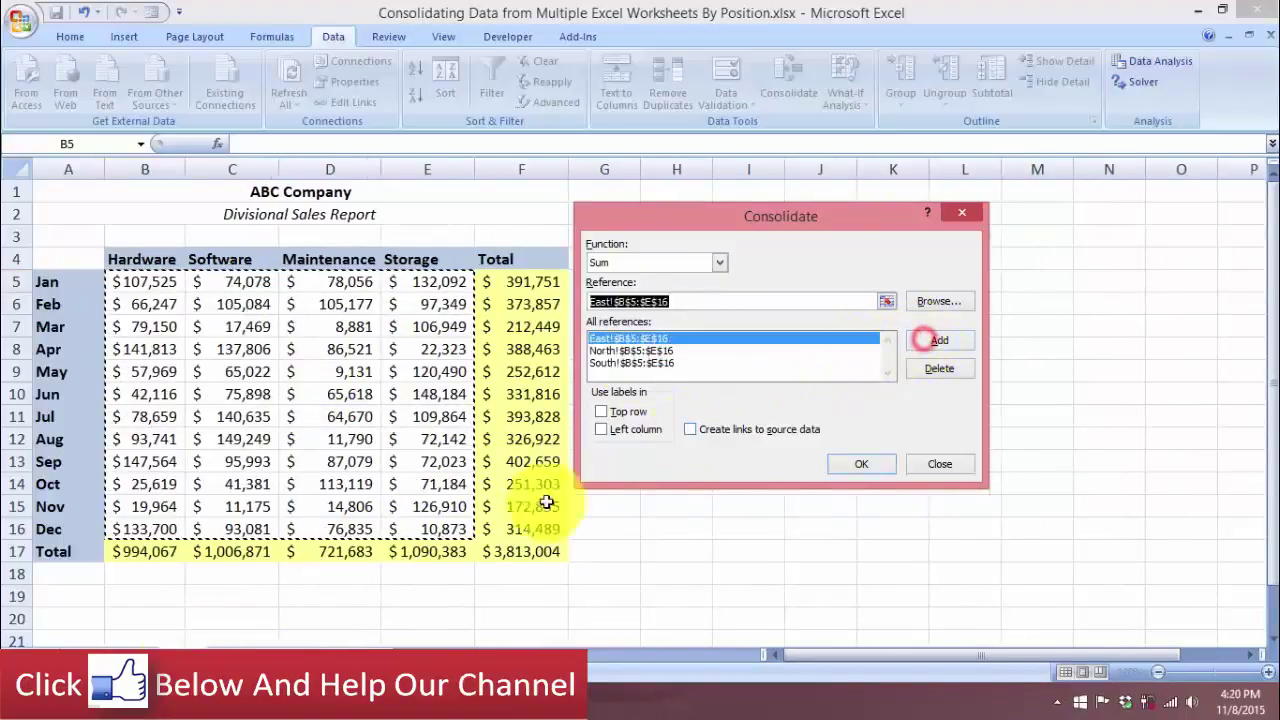
pyautogui.click(200, 640)
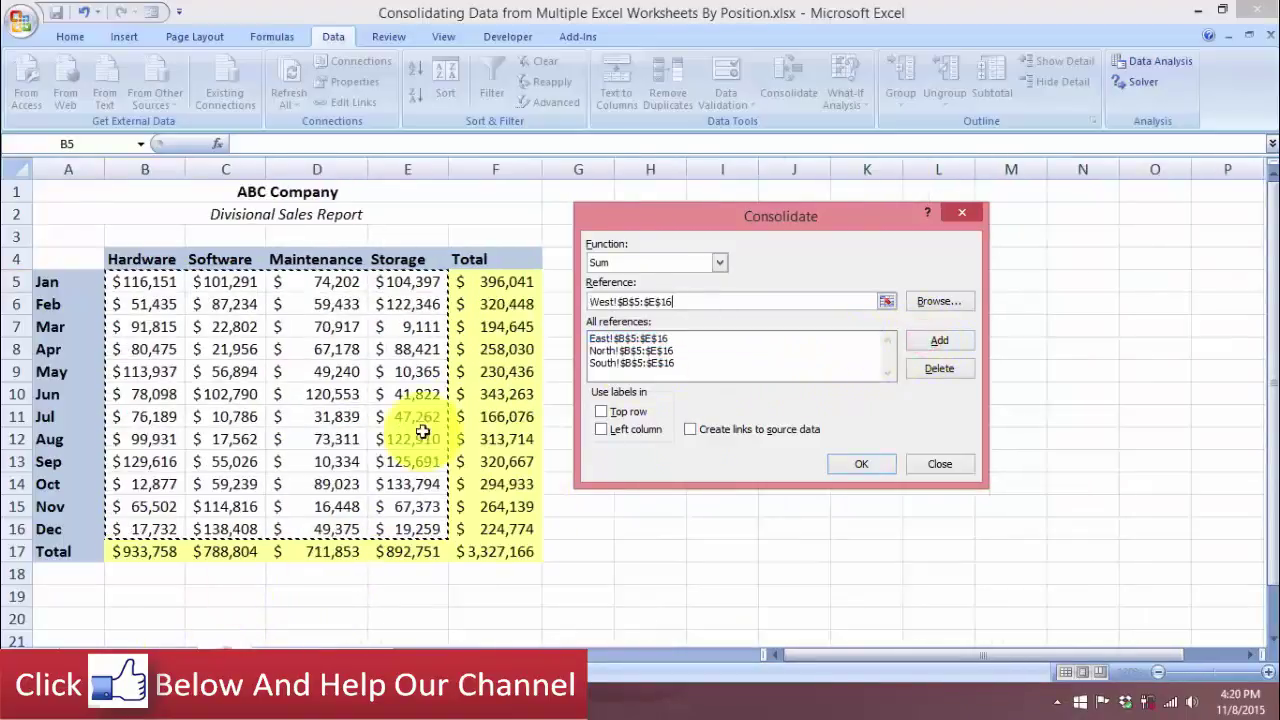
pyautogui.click(935, 341)
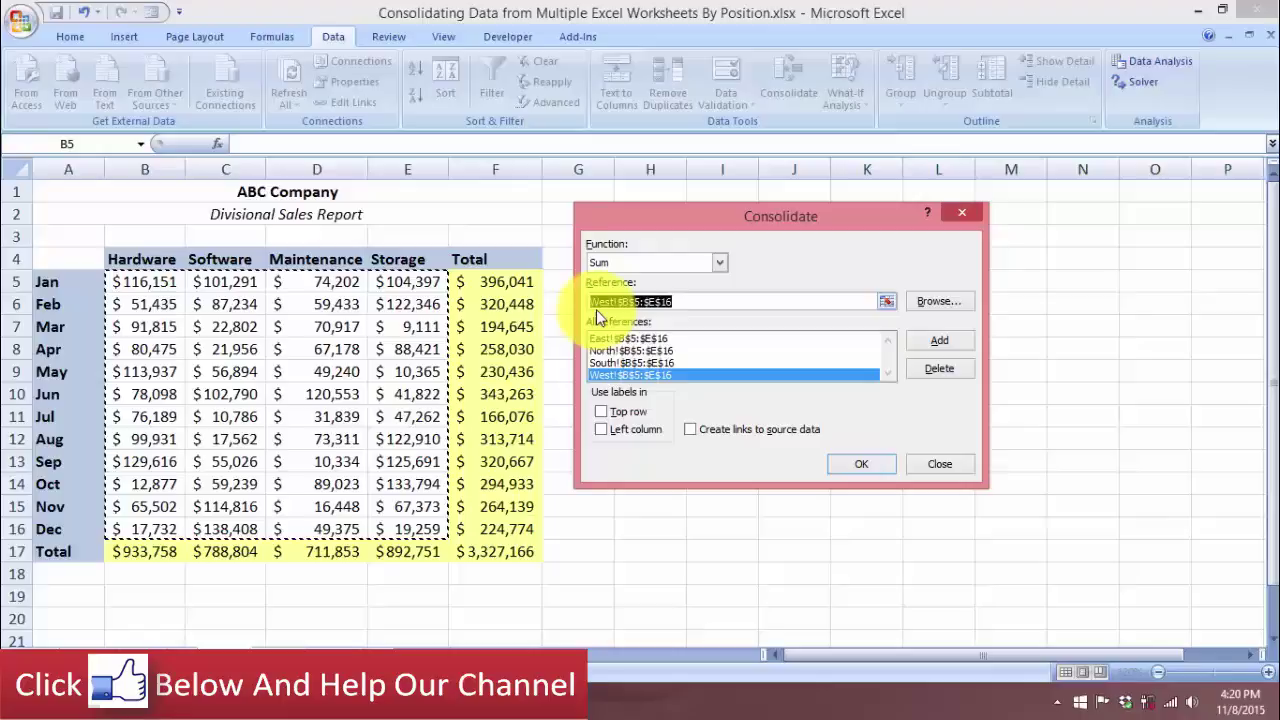
pyautogui.click(879, 469)
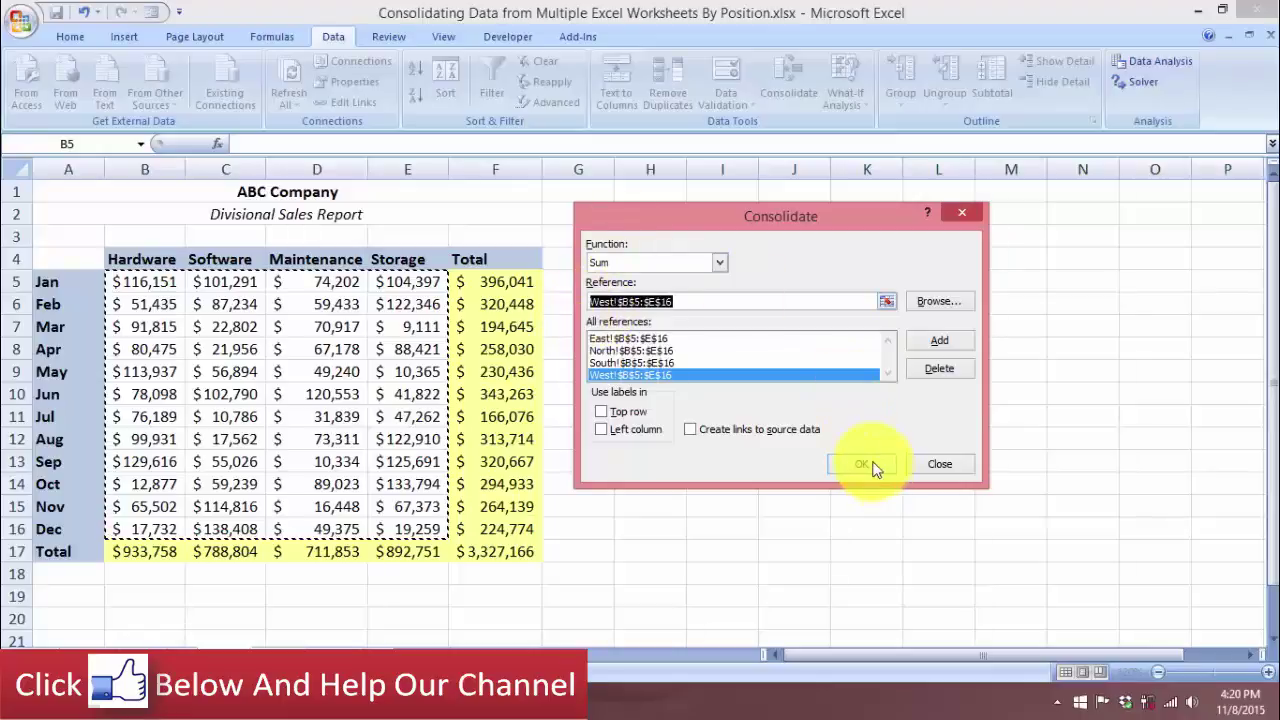
# - Apply the Sum consolidation, then AutoFit columns E, C and B so every total displays
pyautogui.click(866, 462)
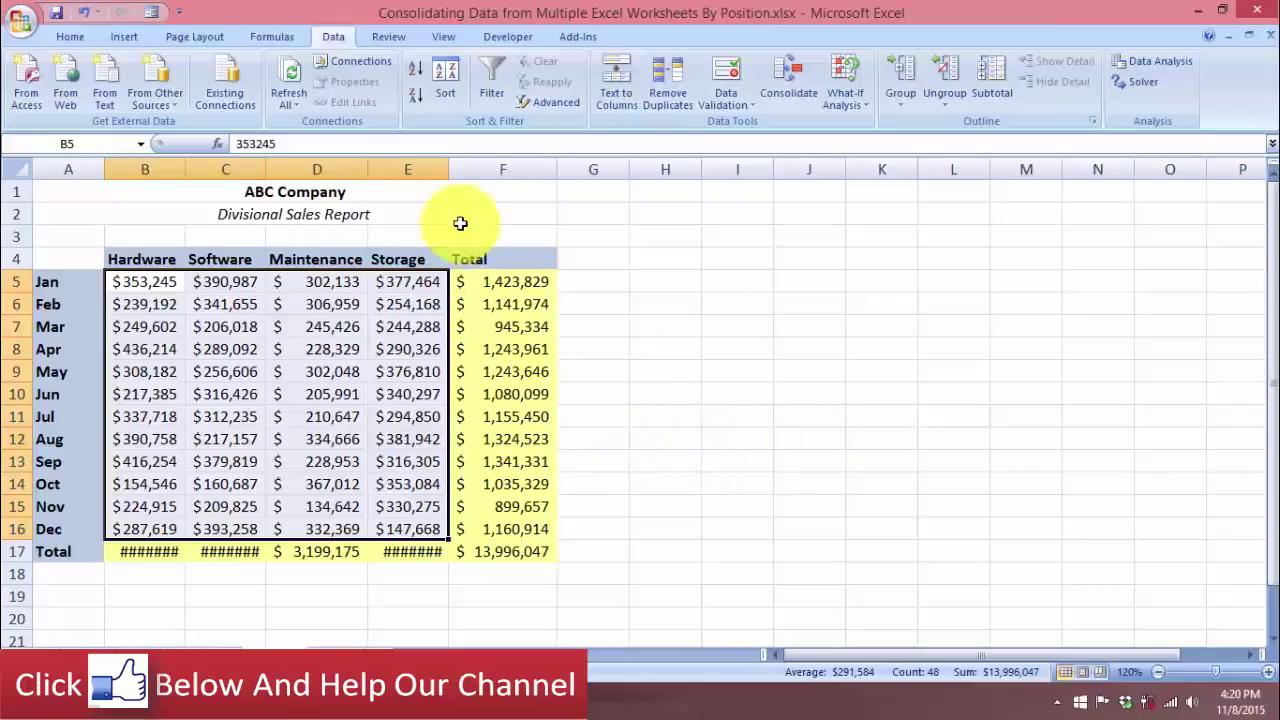
pyautogui.moveTo(446, 176); pyautogui.dragTo(446, 176)
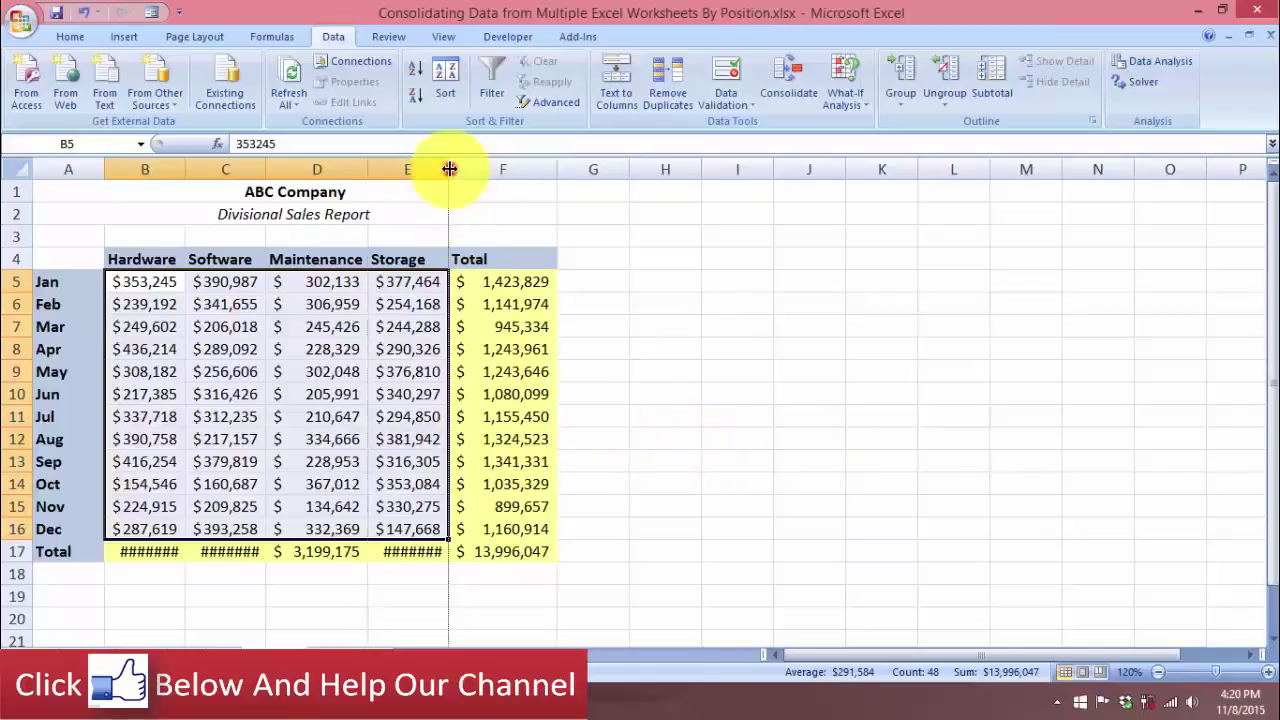
pyautogui.doubleClick(446, 176)
pyautogui.moveTo(368, 175); pyautogui.dragTo(368, 175)
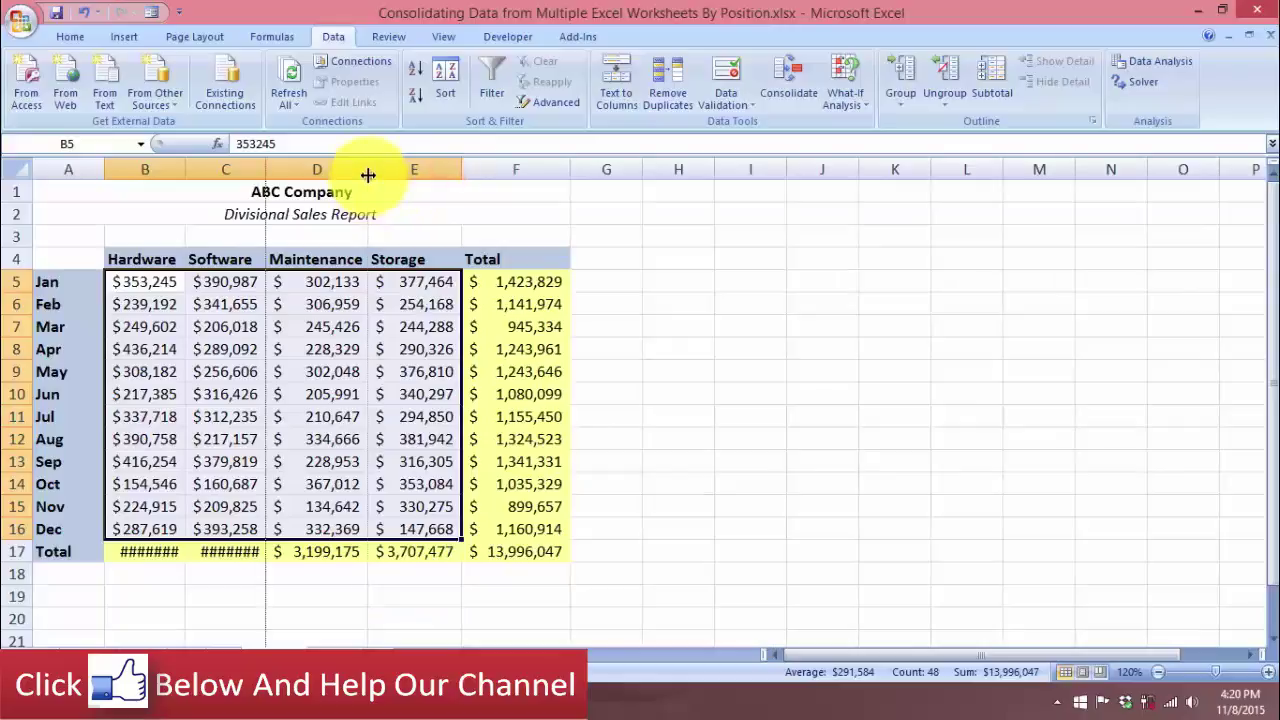
pyautogui.doubleClick(265, 175)
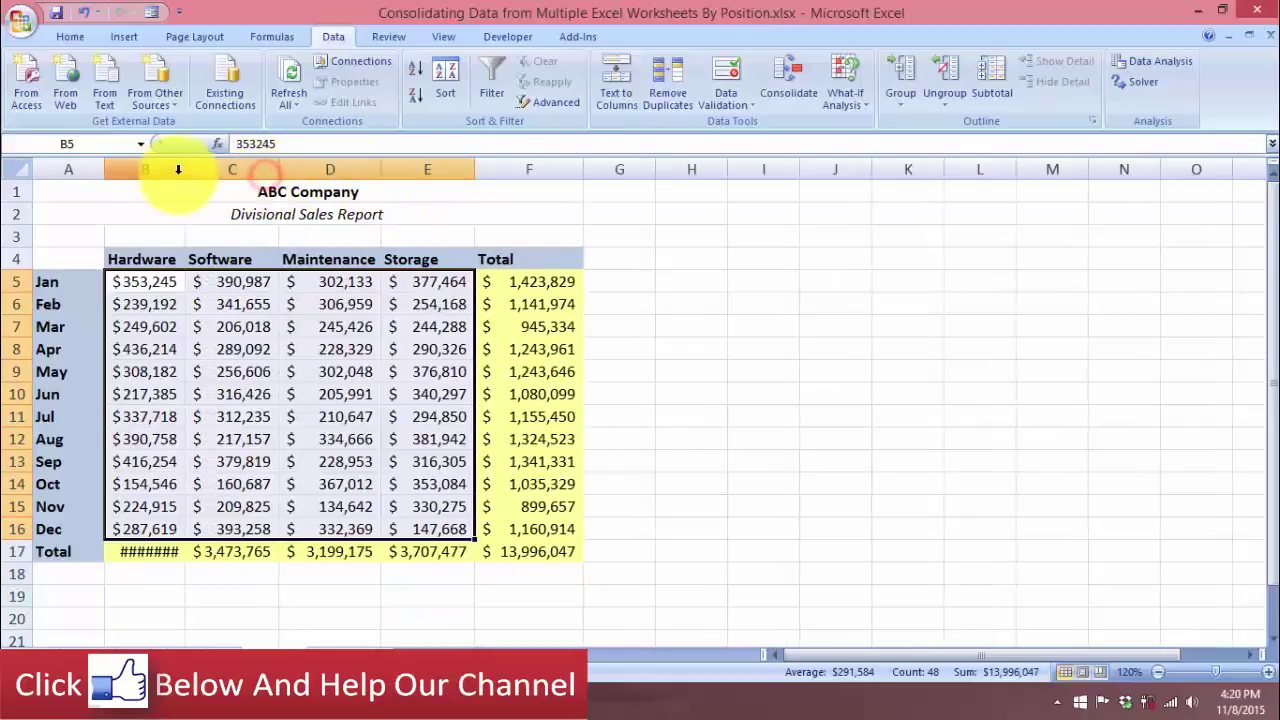
pyautogui.doubleClick(186, 176)
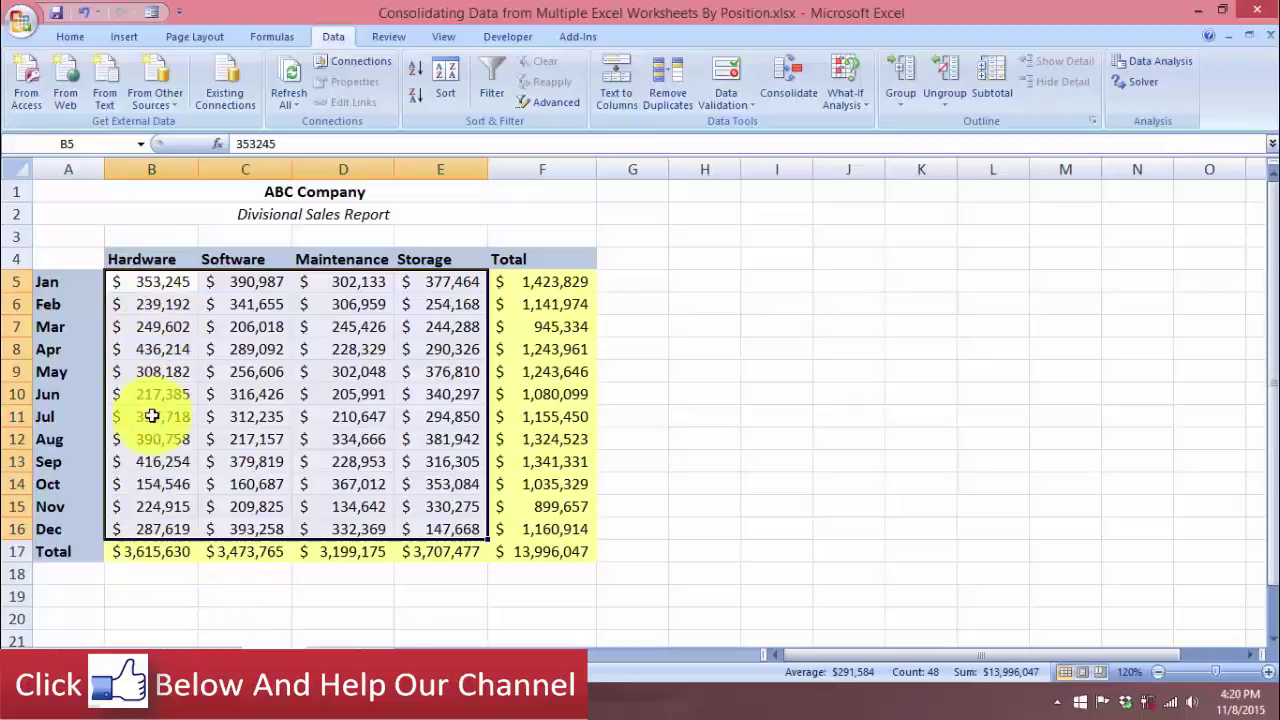
# - Inspect cell B5, review the North sheet's figures, then return to the first summary sheet
pyautogui.click(165, 281)
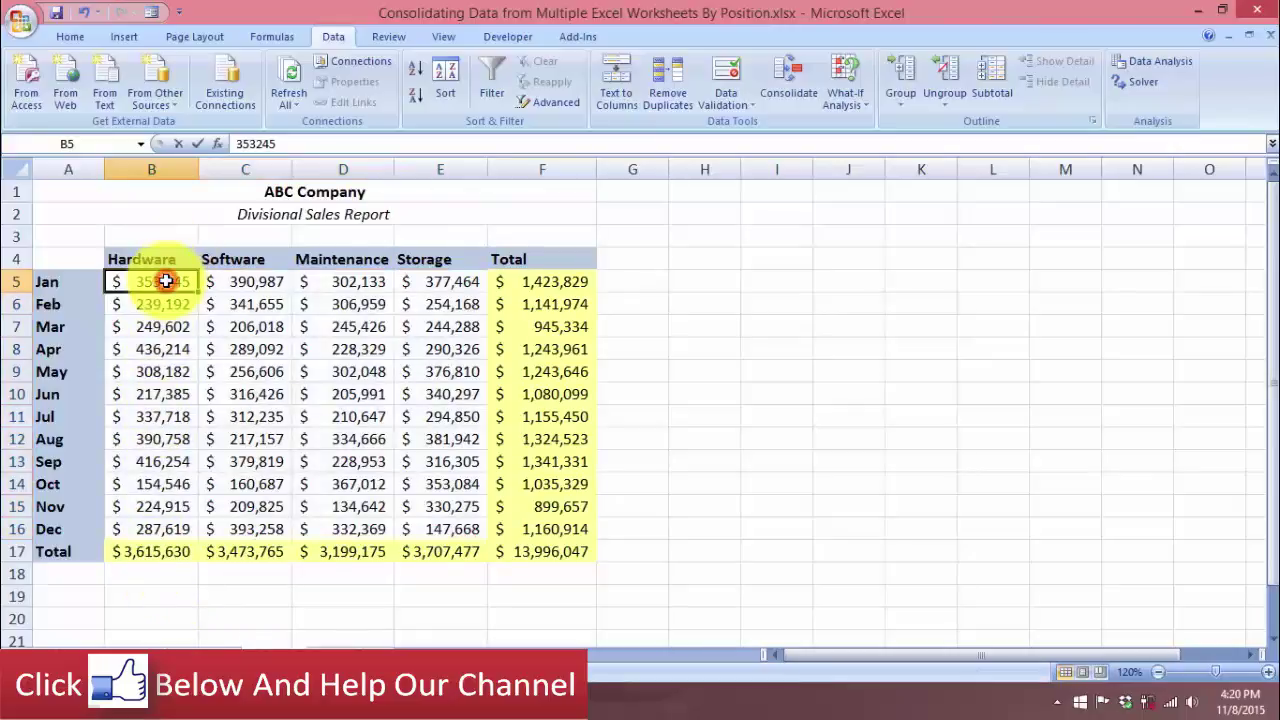
pyautogui.doubleClick(165, 281)
pyautogui.click(219, 301)
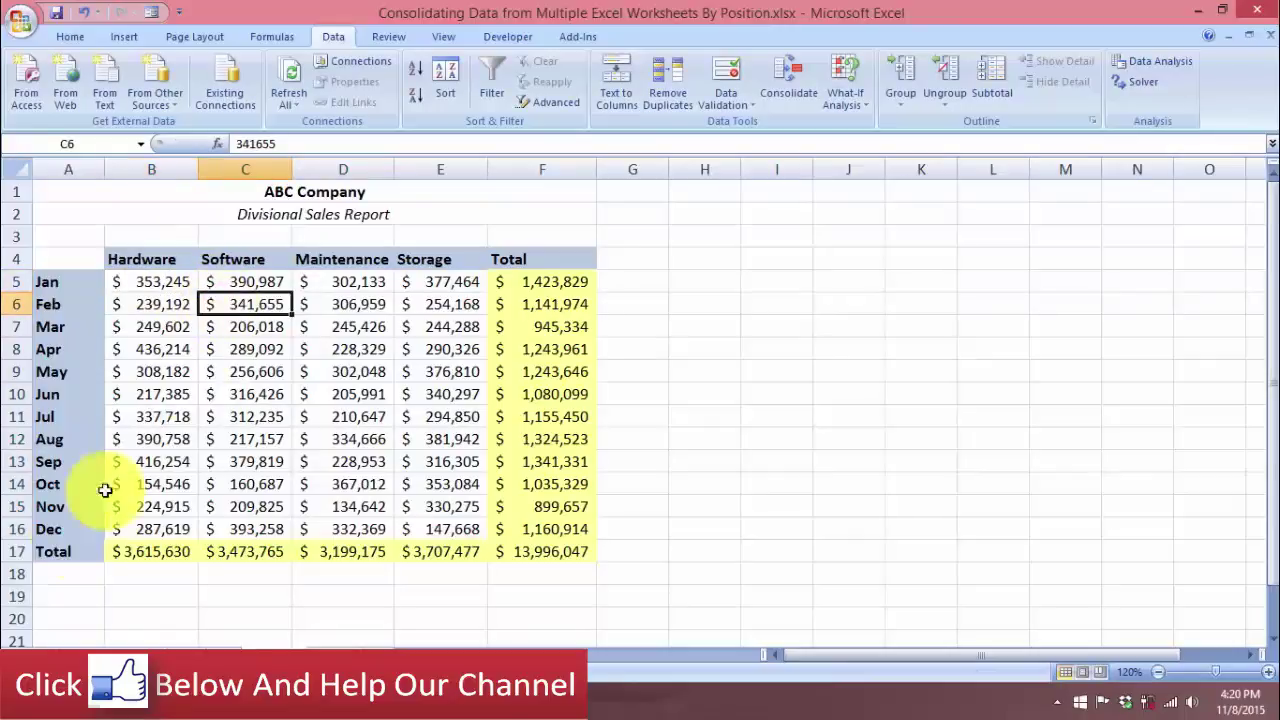
pyautogui.click(82, 645)
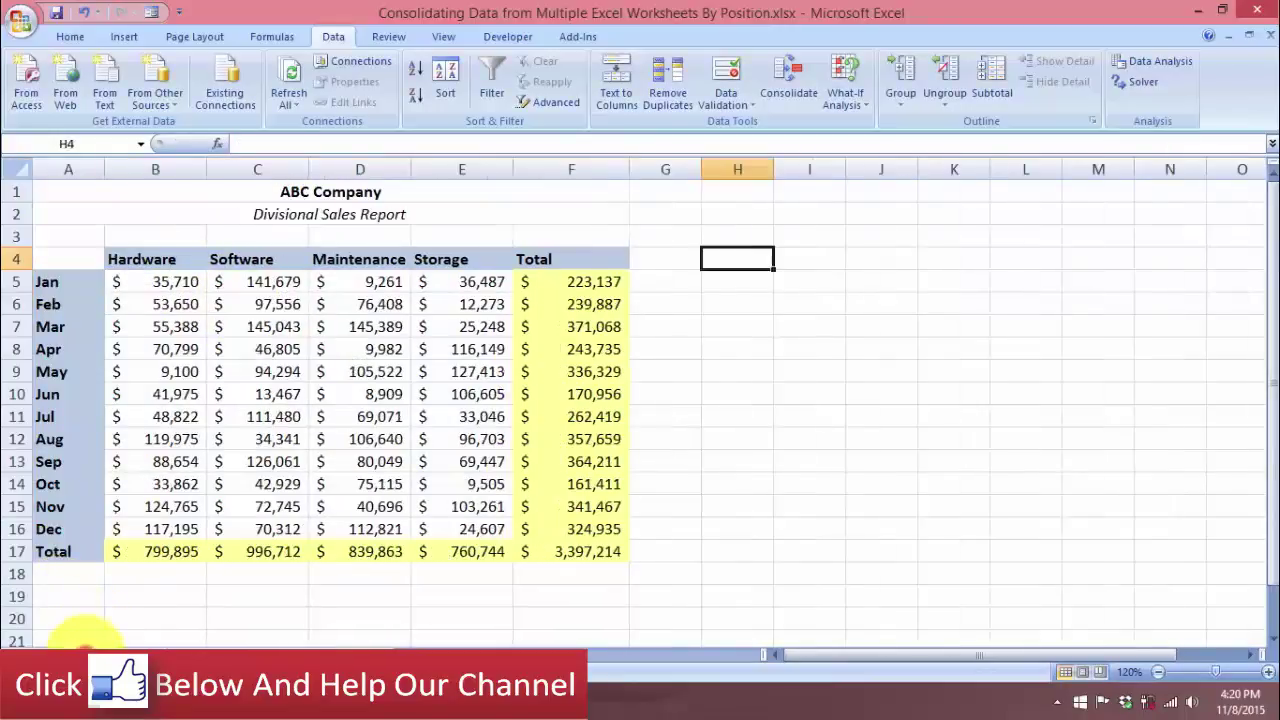
pyautogui.click(185, 285)
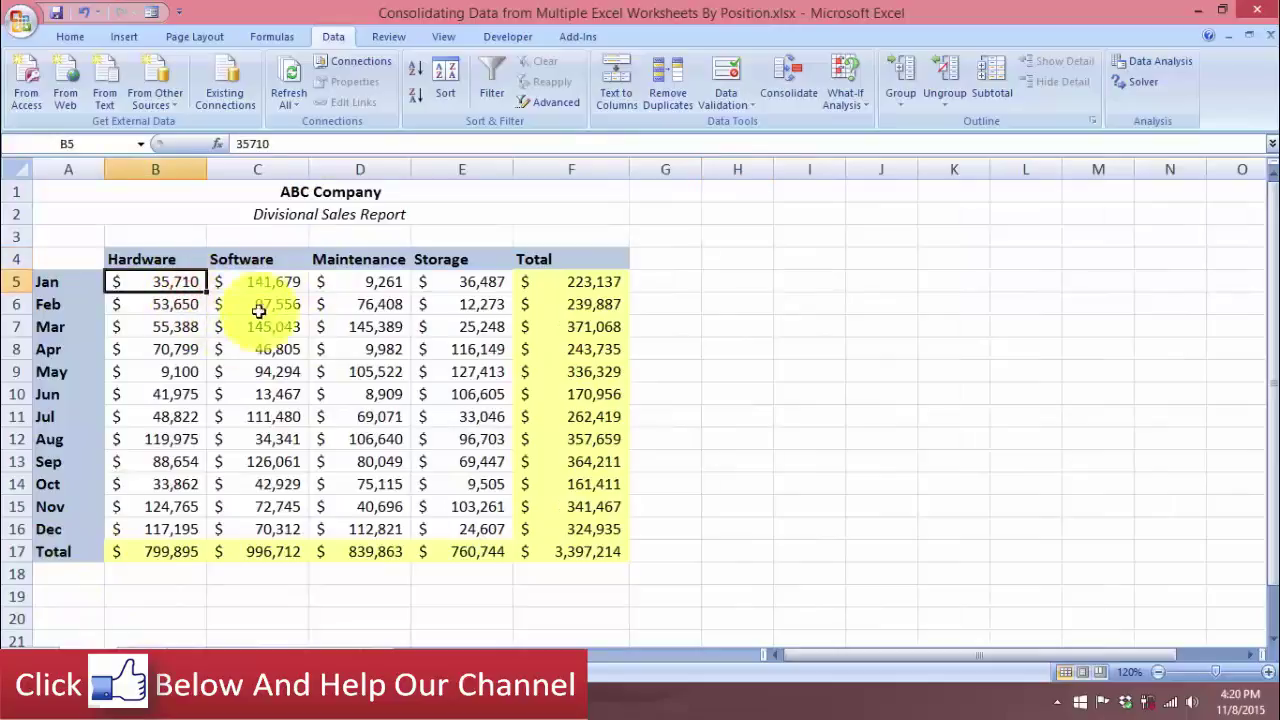
pyautogui.click(268, 640)
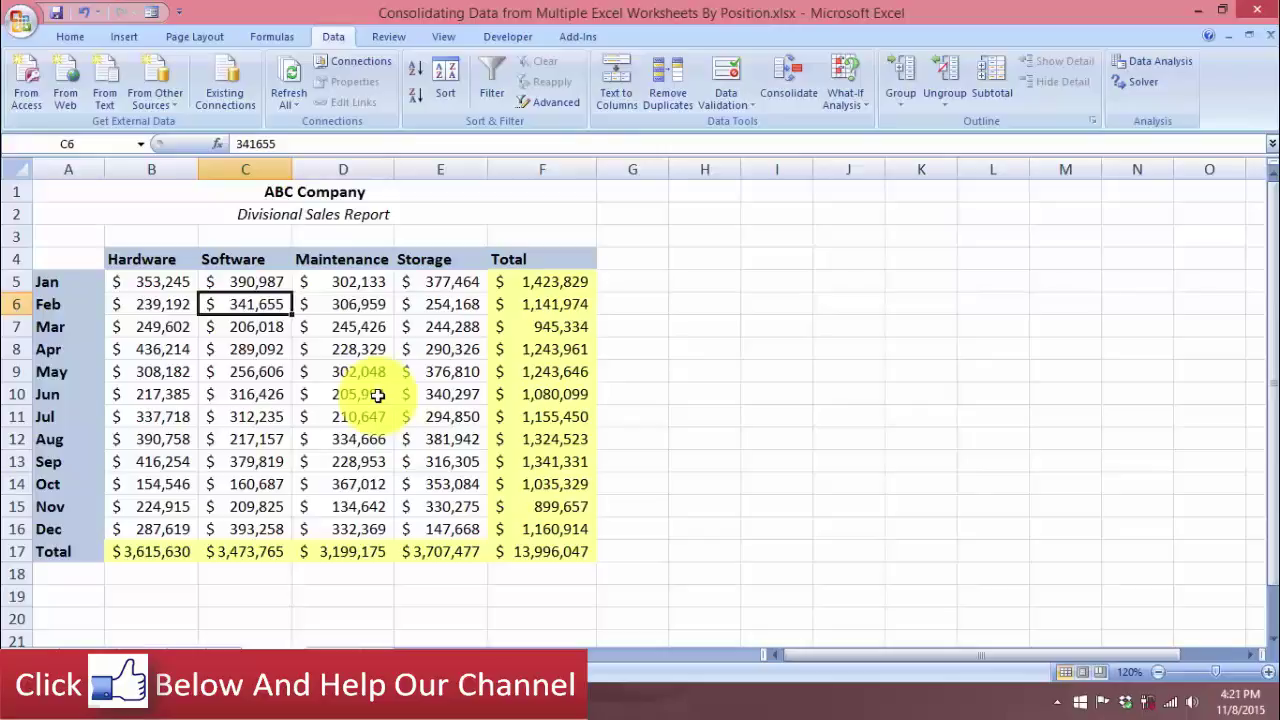
# - Switch to the blank sheet for the second summary
pyautogui.click(316, 655)
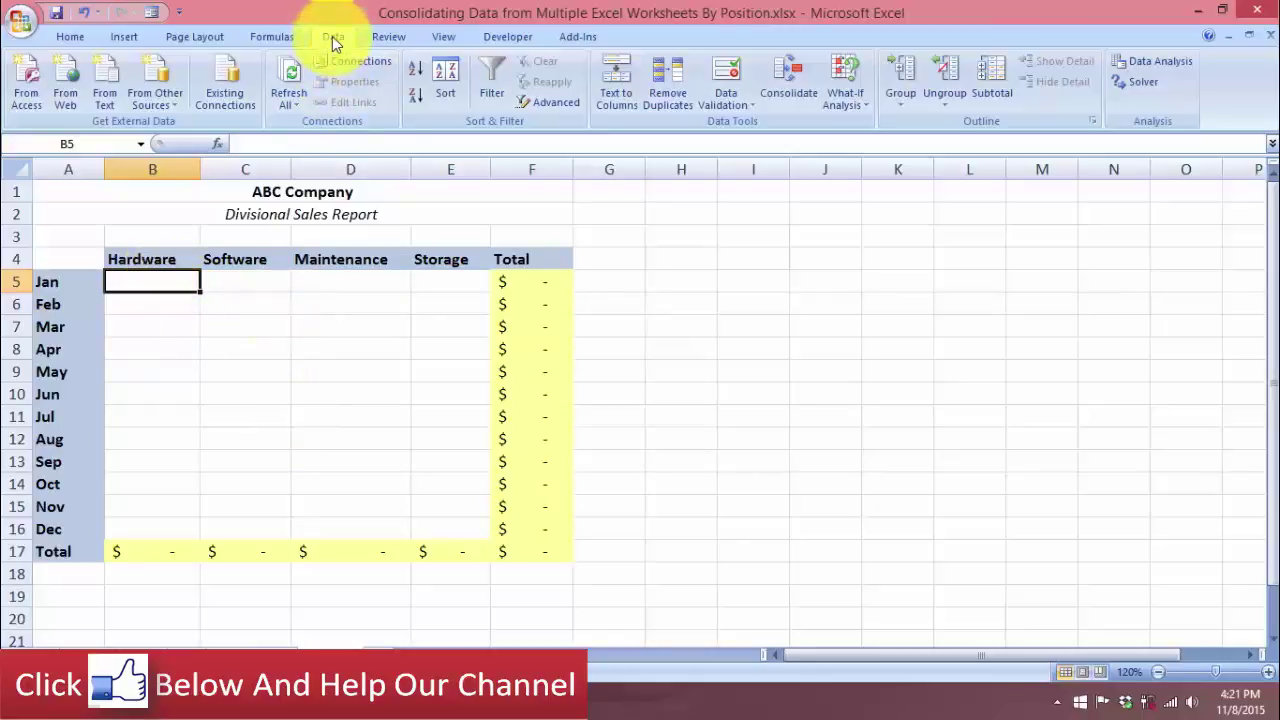
# - Start a Sum consolidation and add North's B5:E16 as the first source range
pyautogui.click(790, 85)
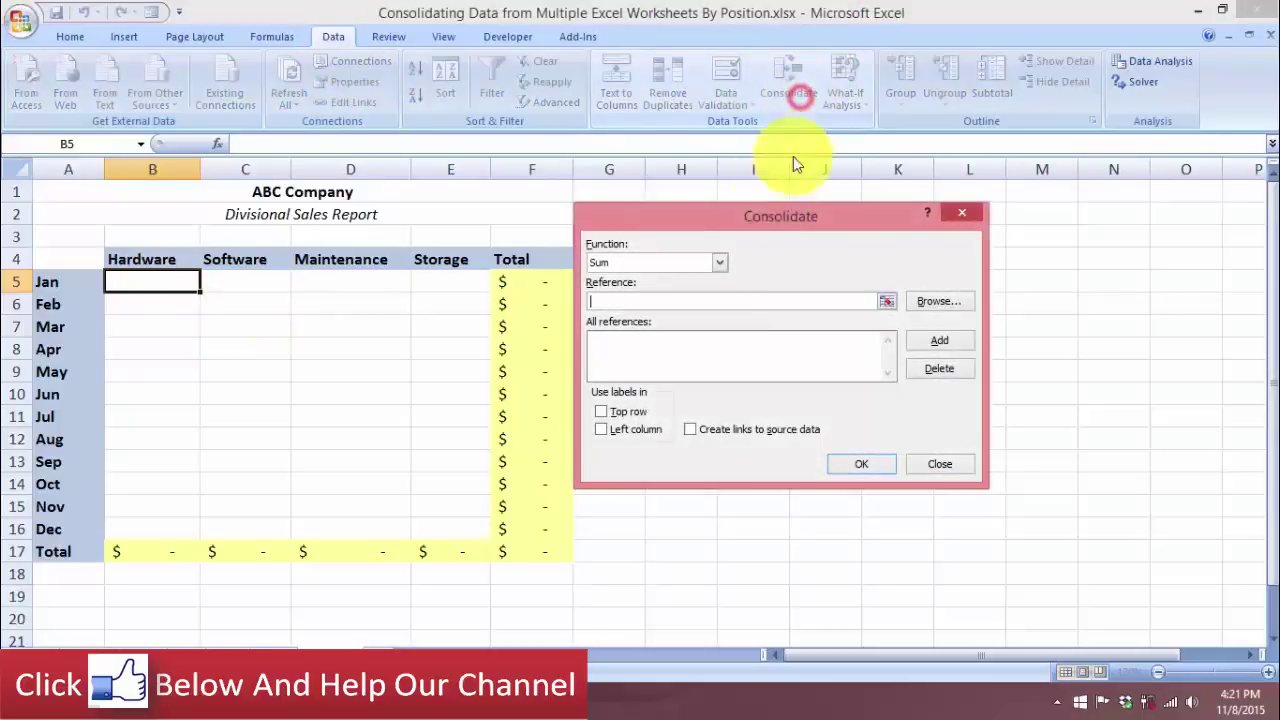
pyautogui.click(706, 301)
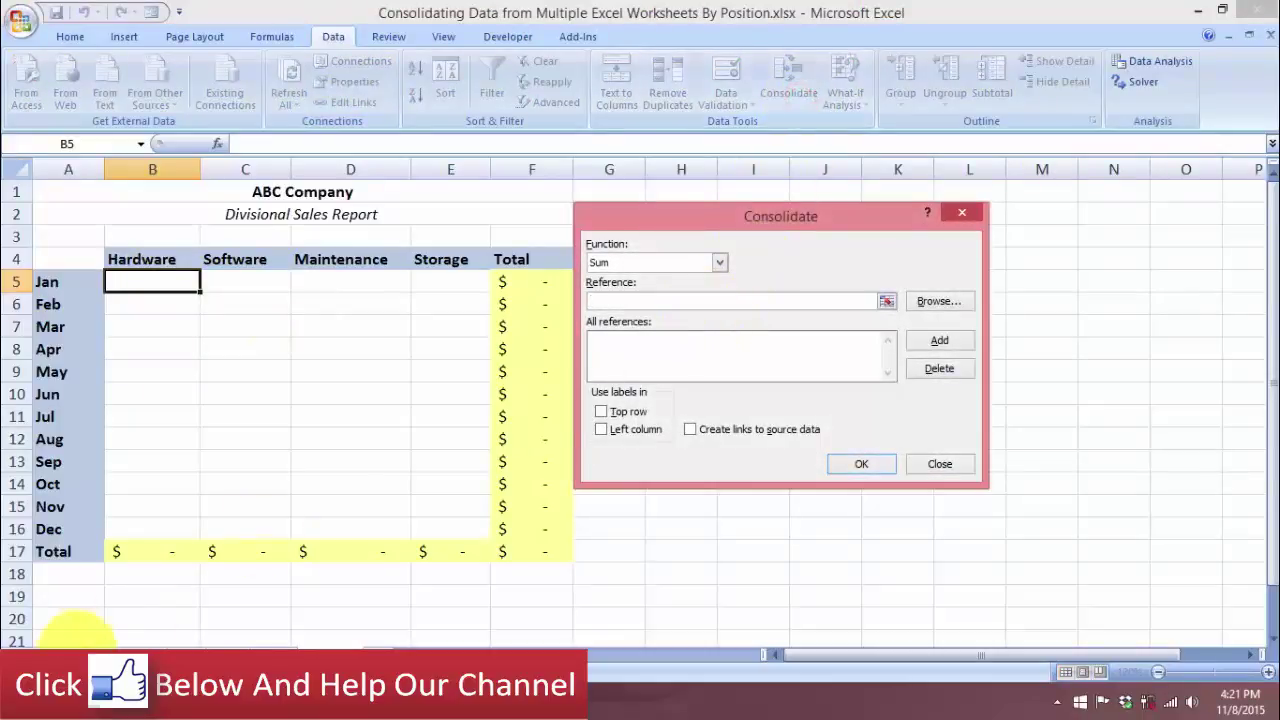
pyautogui.click(77, 642)
pyautogui.moveTo(155, 282)
pyautogui.mouseDown()
pyautogui.moveTo(444, 476)
pyautogui.moveTo(462, 529)
pyautogui.mouseUp()
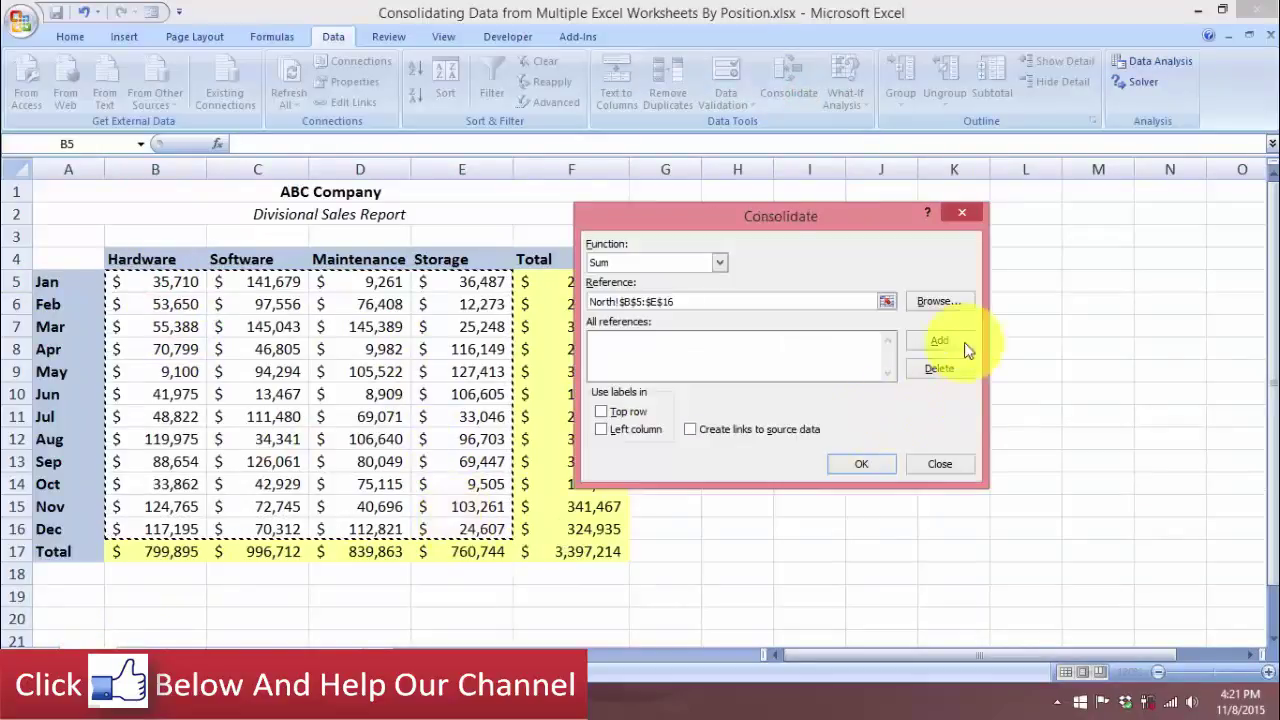
pyautogui.click(939, 341)
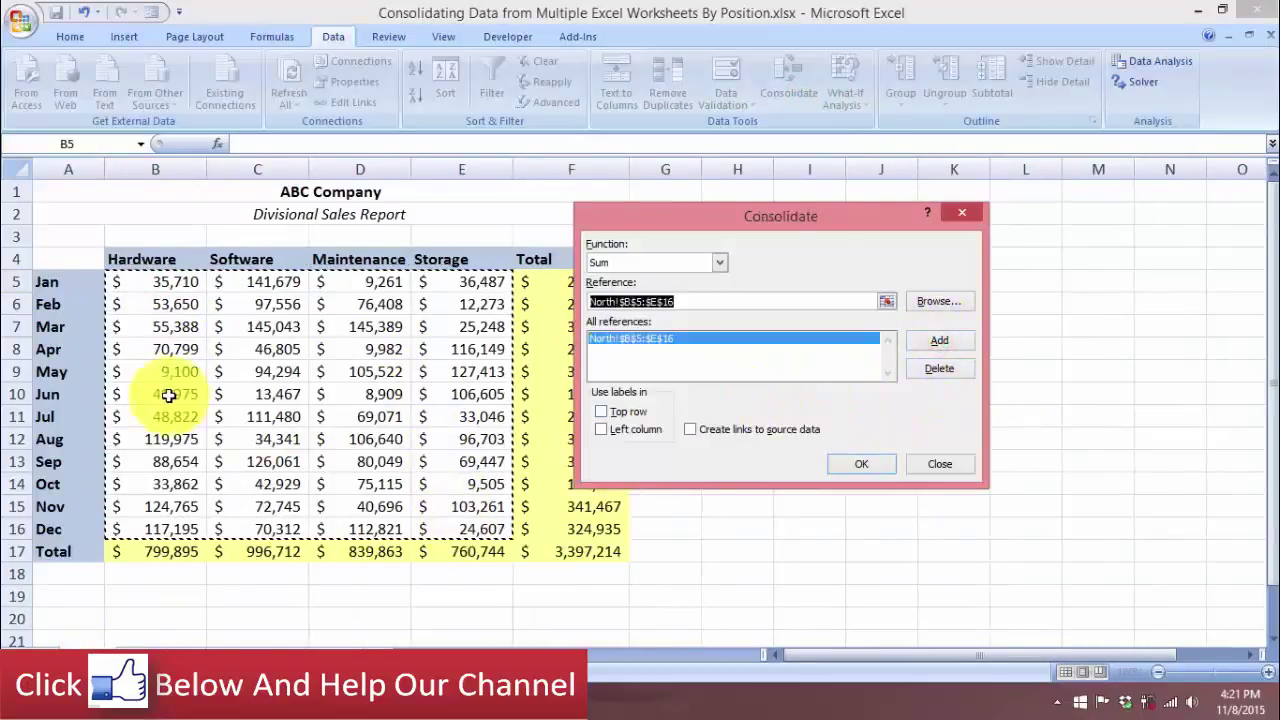
# - Add the matching South, East and West B5:E16 ranges to the source list
pyautogui.click(140, 645)
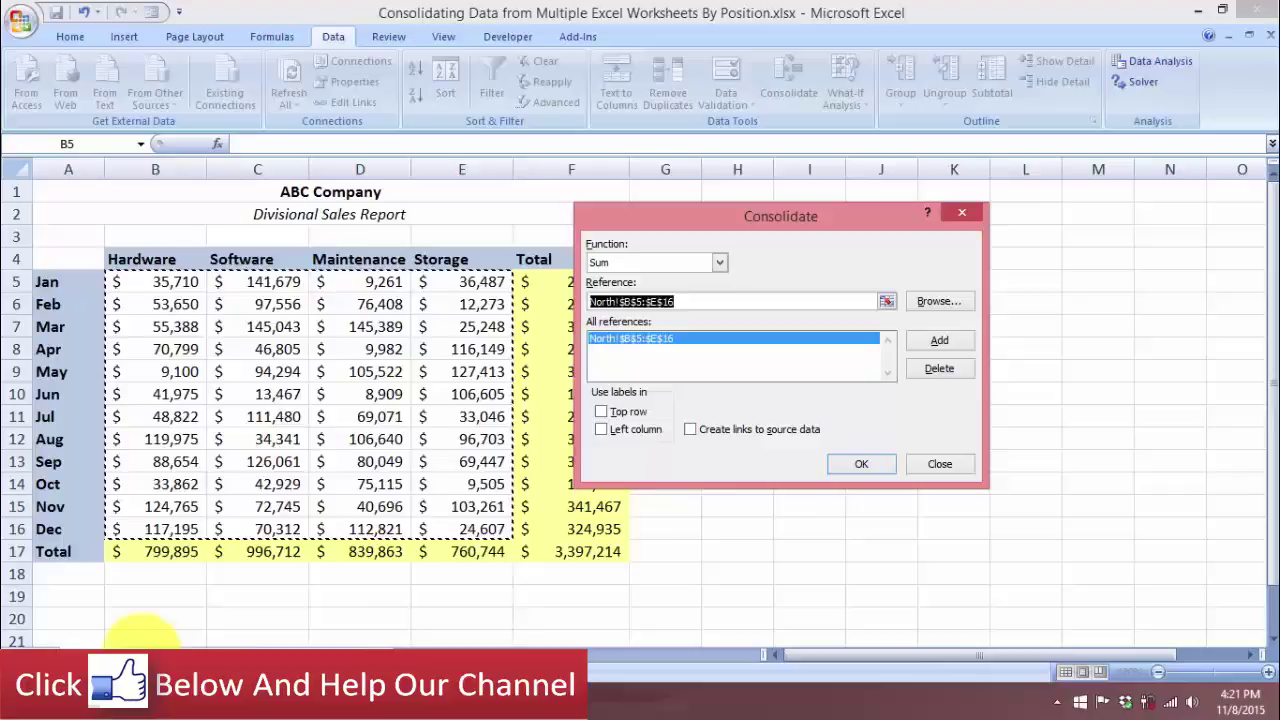
pyautogui.click(939, 341)
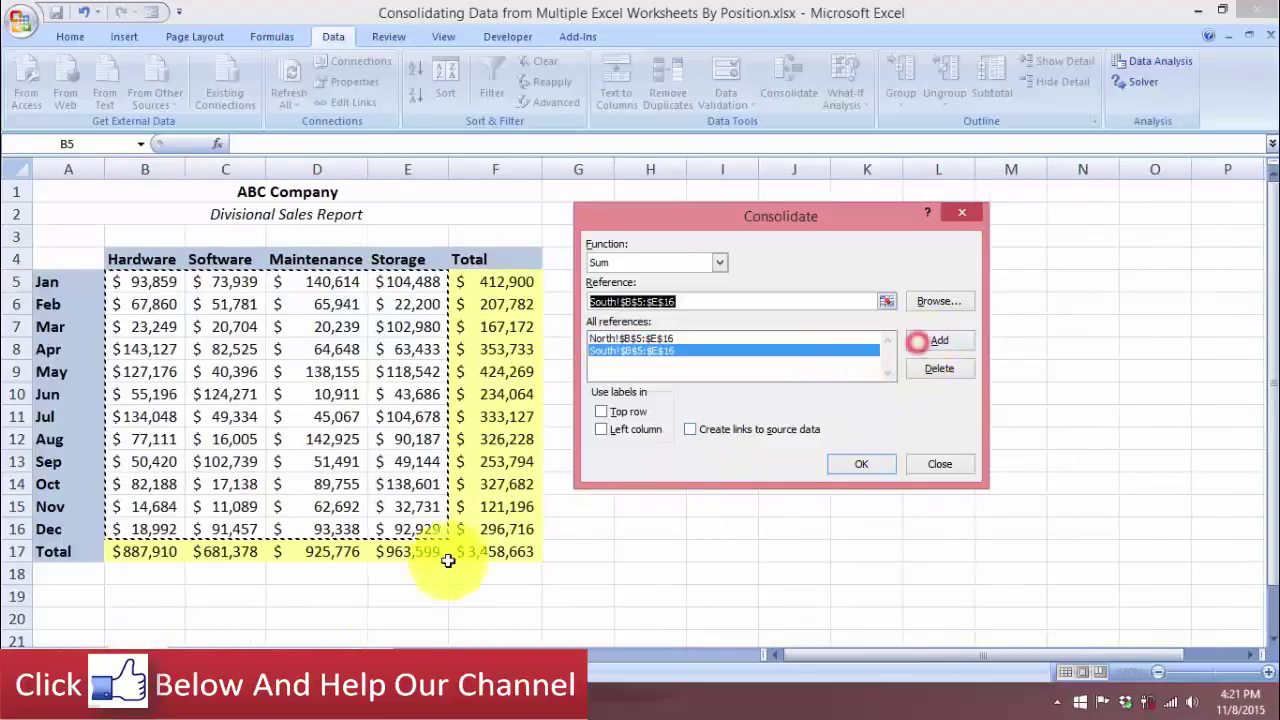
pyautogui.click(205, 642)
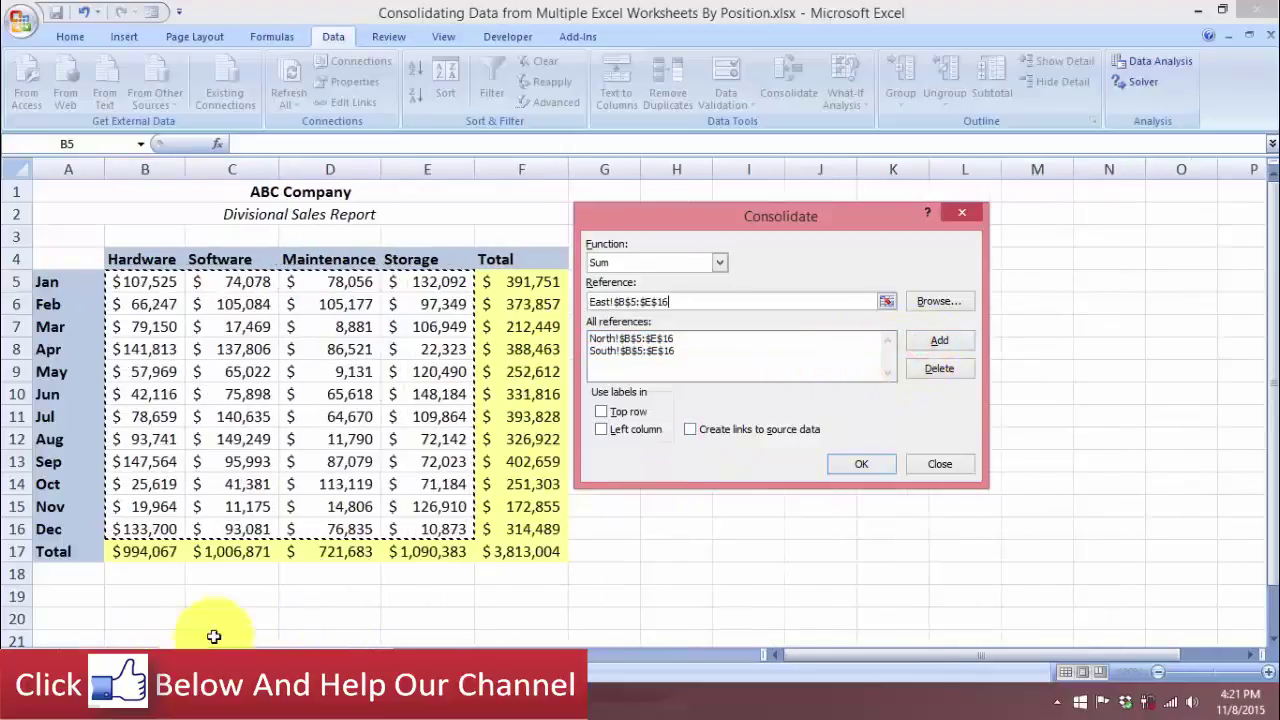
pyautogui.click(935, 341)
pyautogui.click(250, 642)
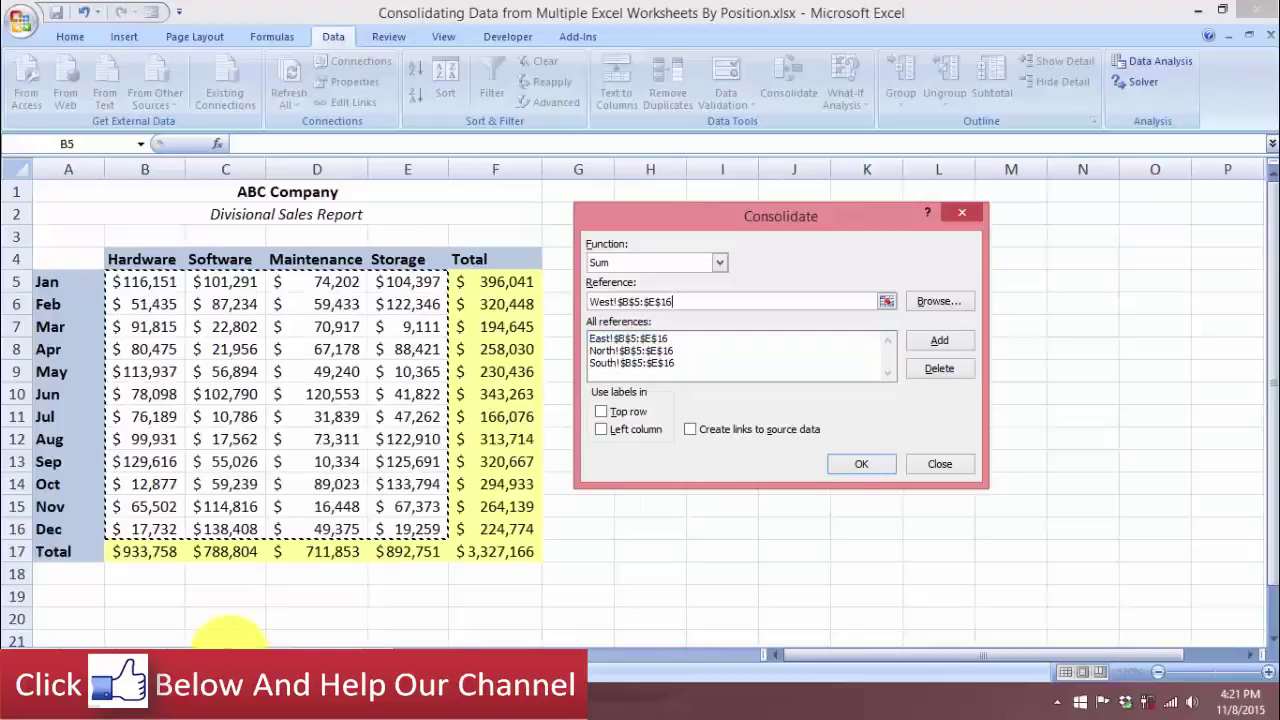
pyautogui.click(930, 341)
pyautogui.moveTo(759, 214); pyautogui.dragTo(742, 213)
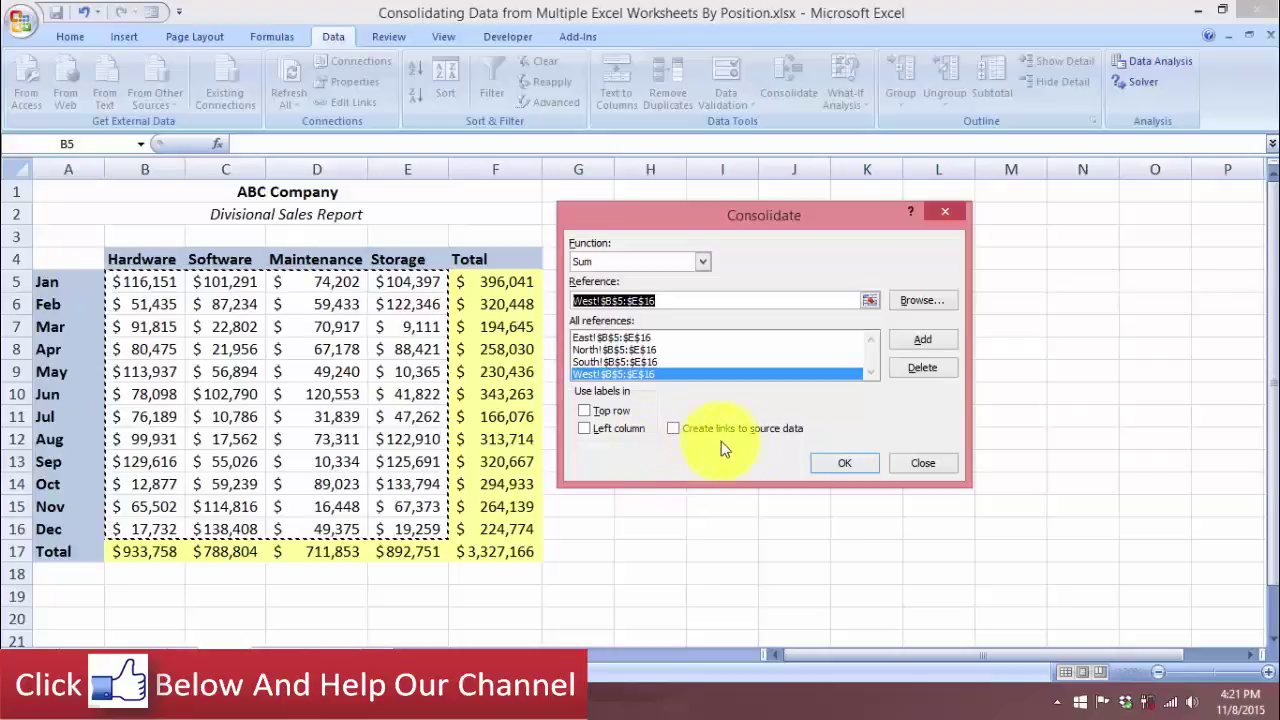
# - Turn on Create links to source data
pyautogui.click(673, 428)
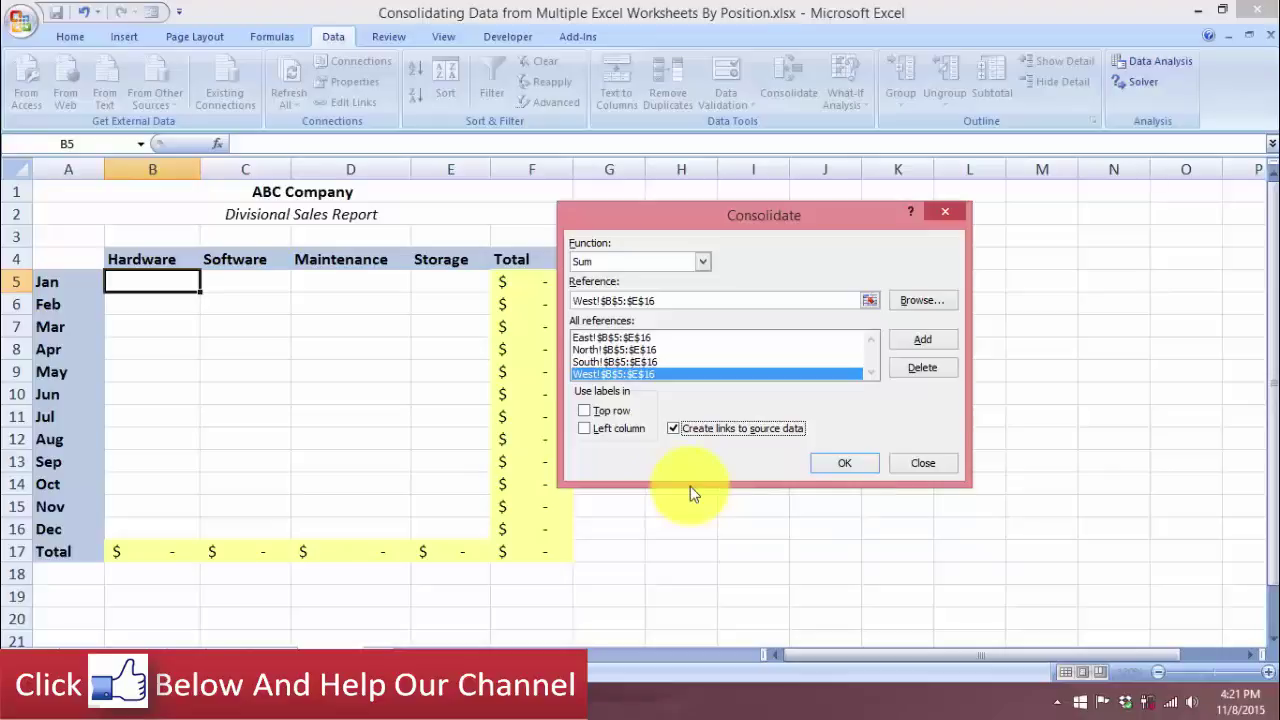
# - Apply the linked consolidation, AutoFit columns F and E, and inspect B9's formula
pyautogui.click(850, 465)
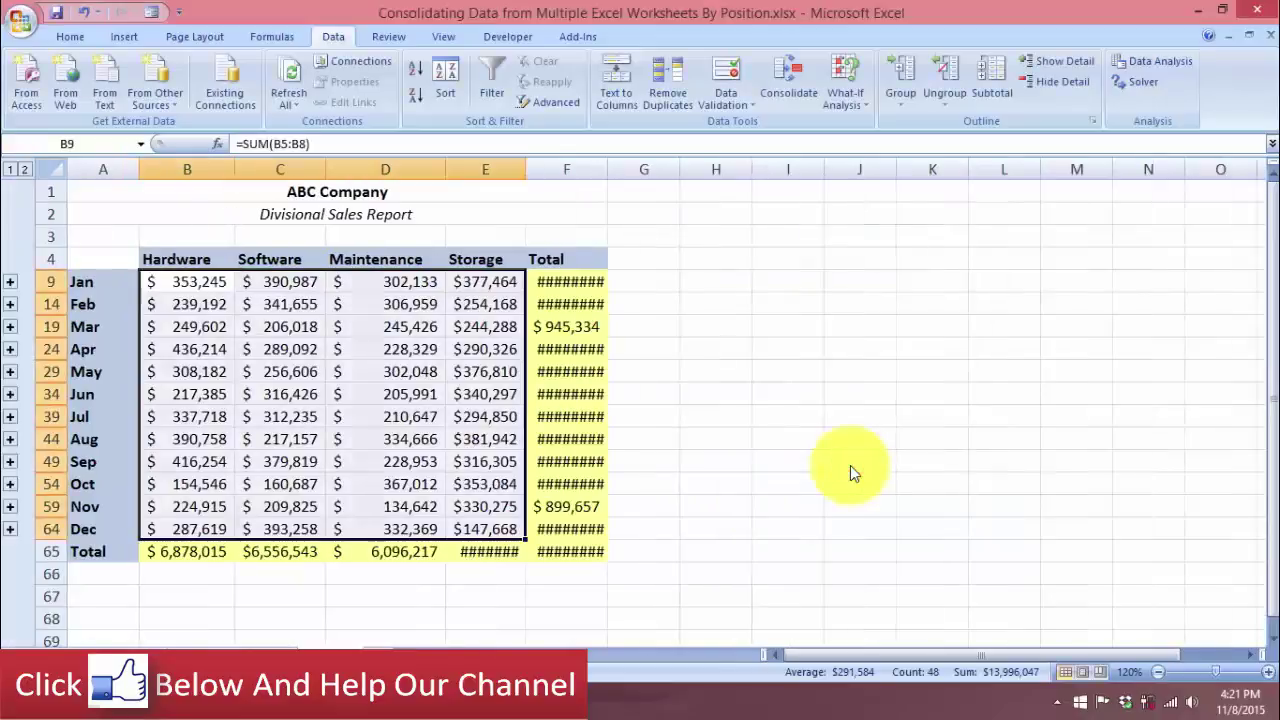
pyautogui.doubleClick(603, 172)
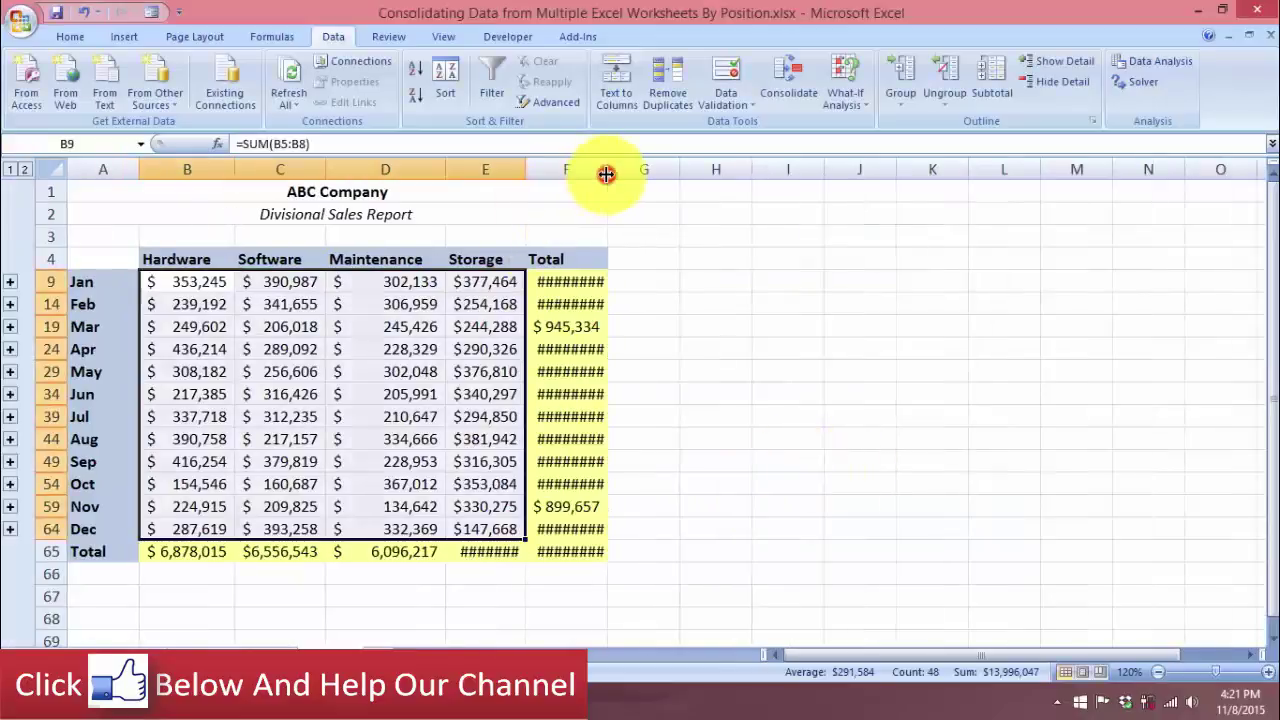
pyautogui.doubleClick(526, 172)
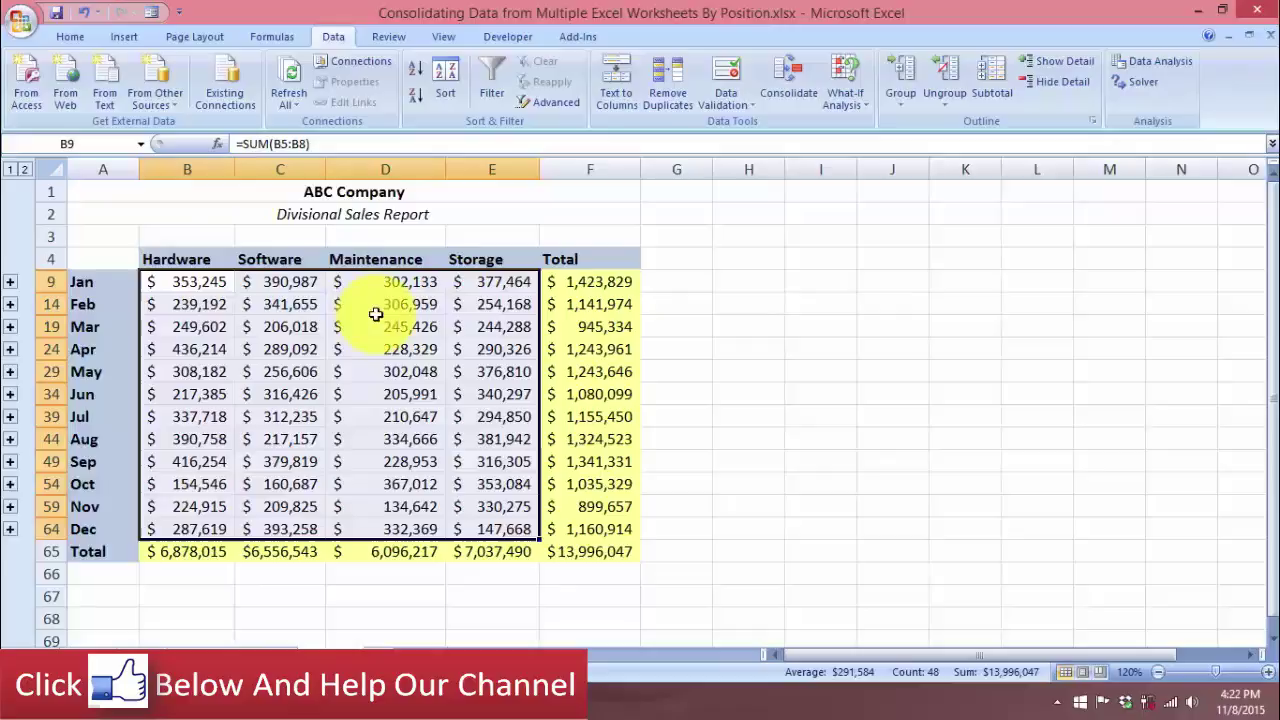
pyautogui.click(193, 285)
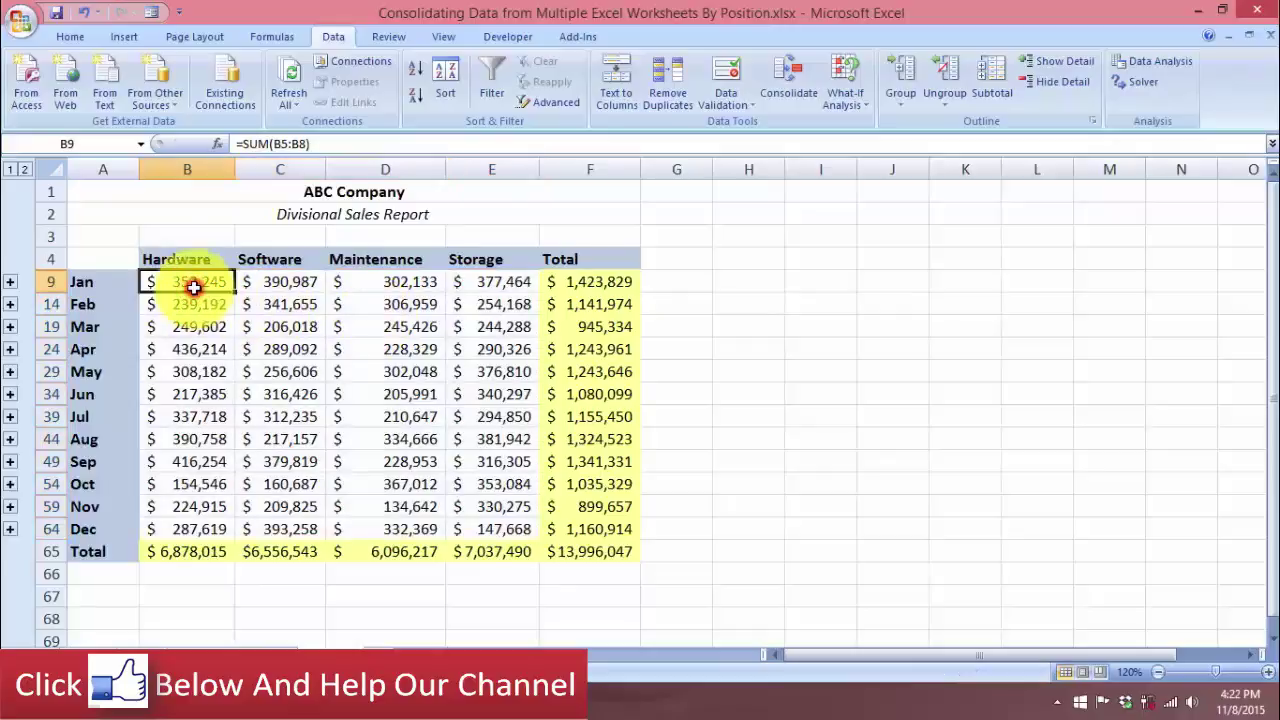
pyautogui.doubleClick(190, 282)
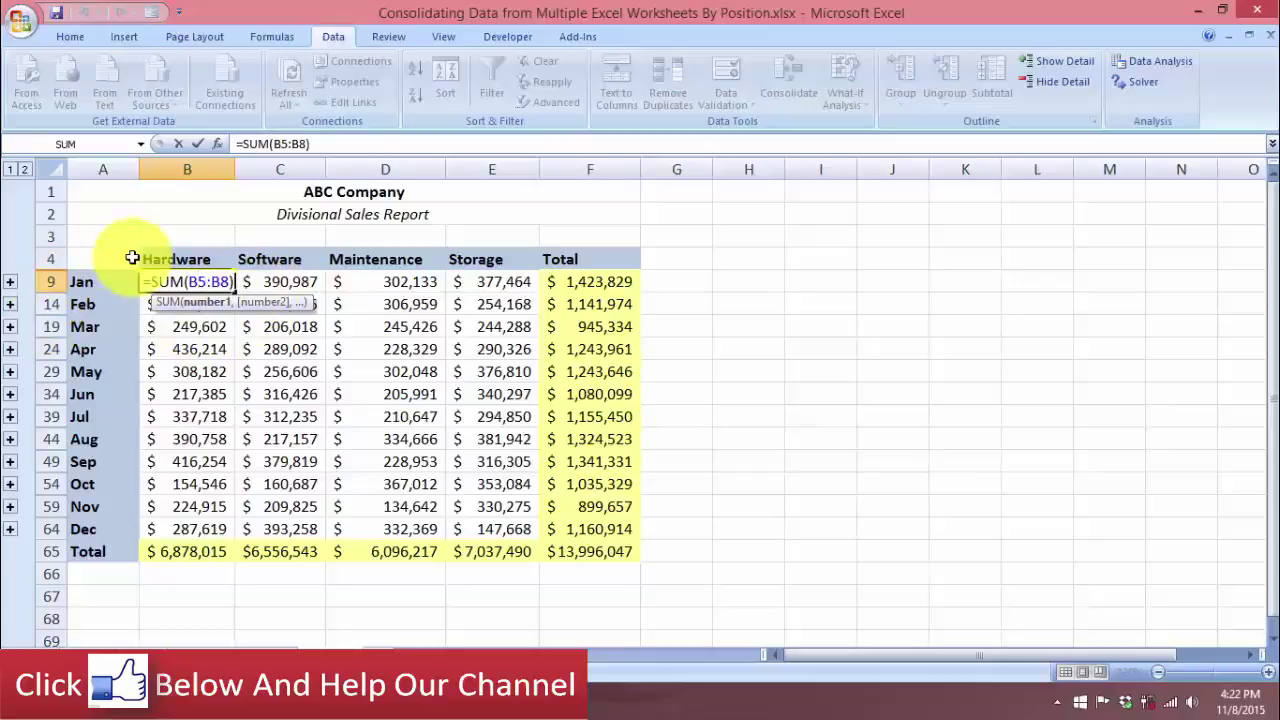
pyautogui.press('Escape')
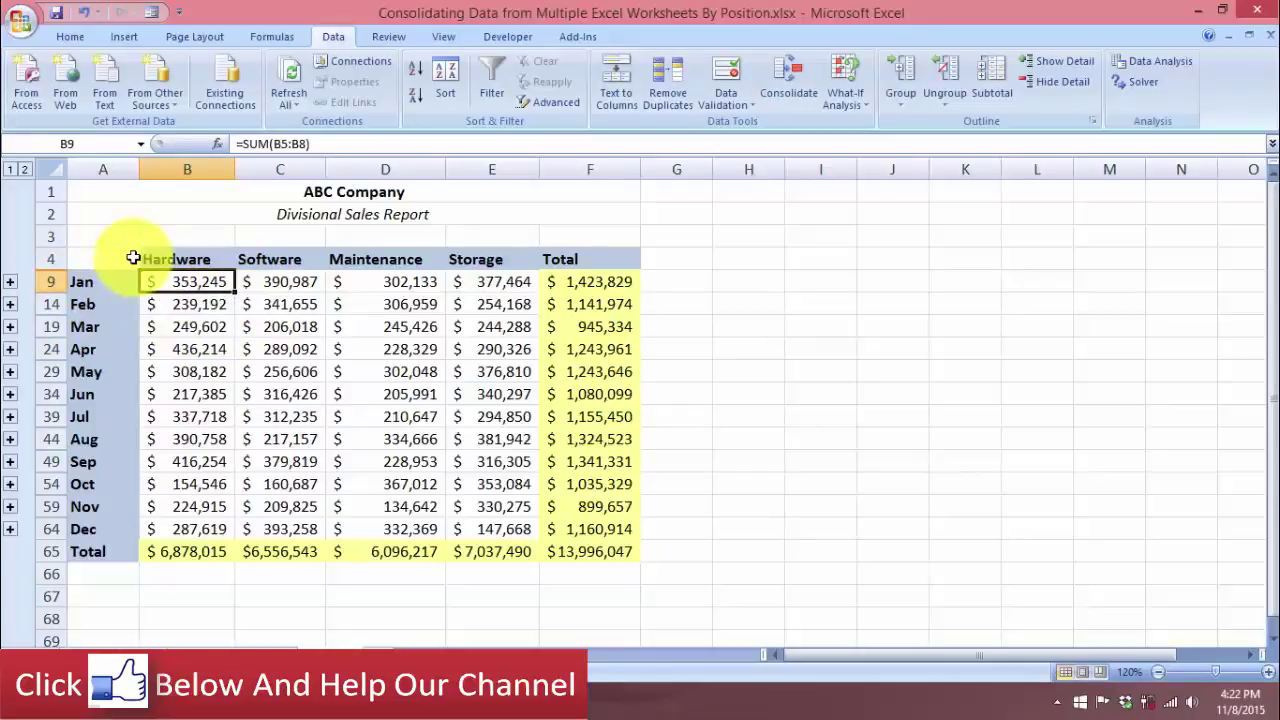
pyautogui.click(10, 282)
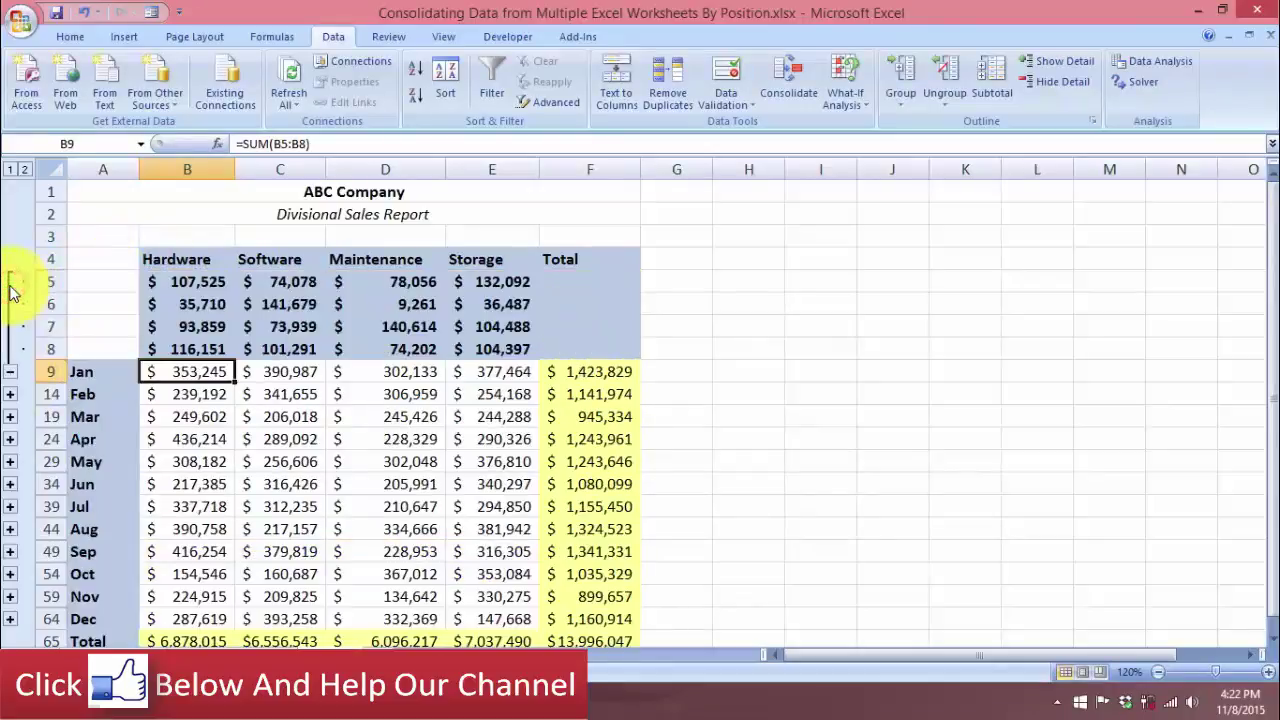
pyautogui.click(10, 378)
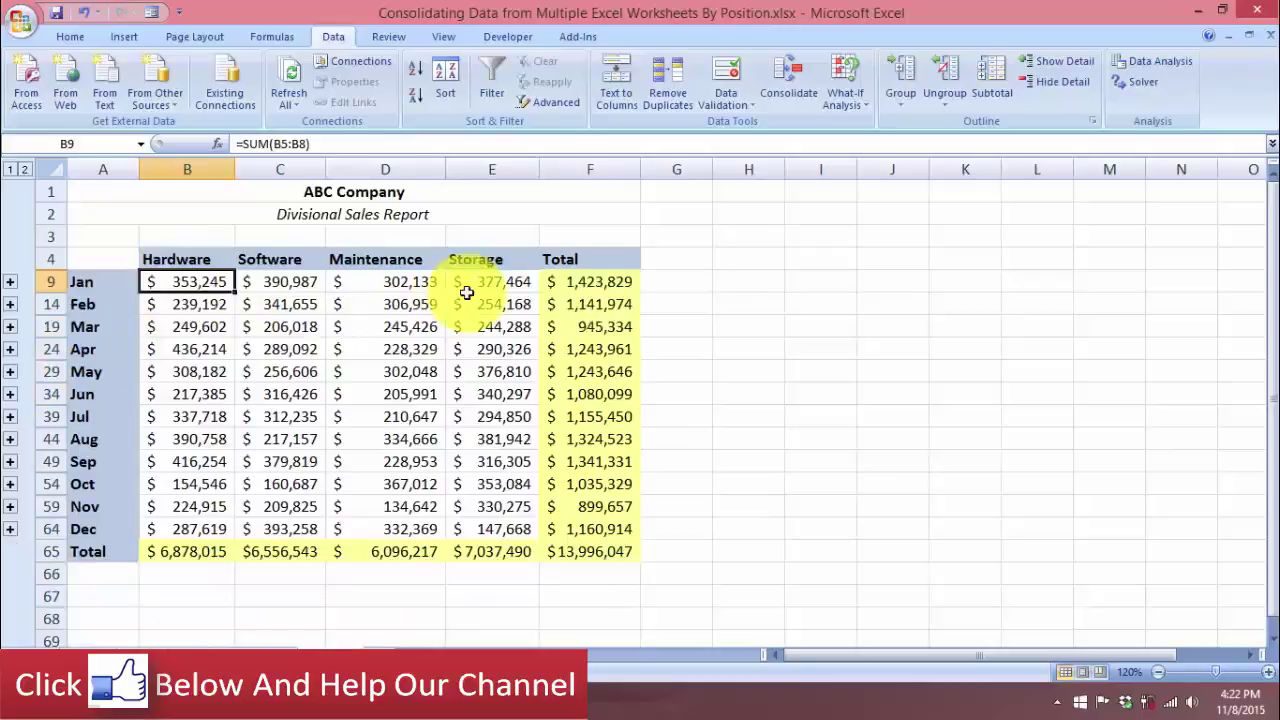
pyautogui.click(605, 561)
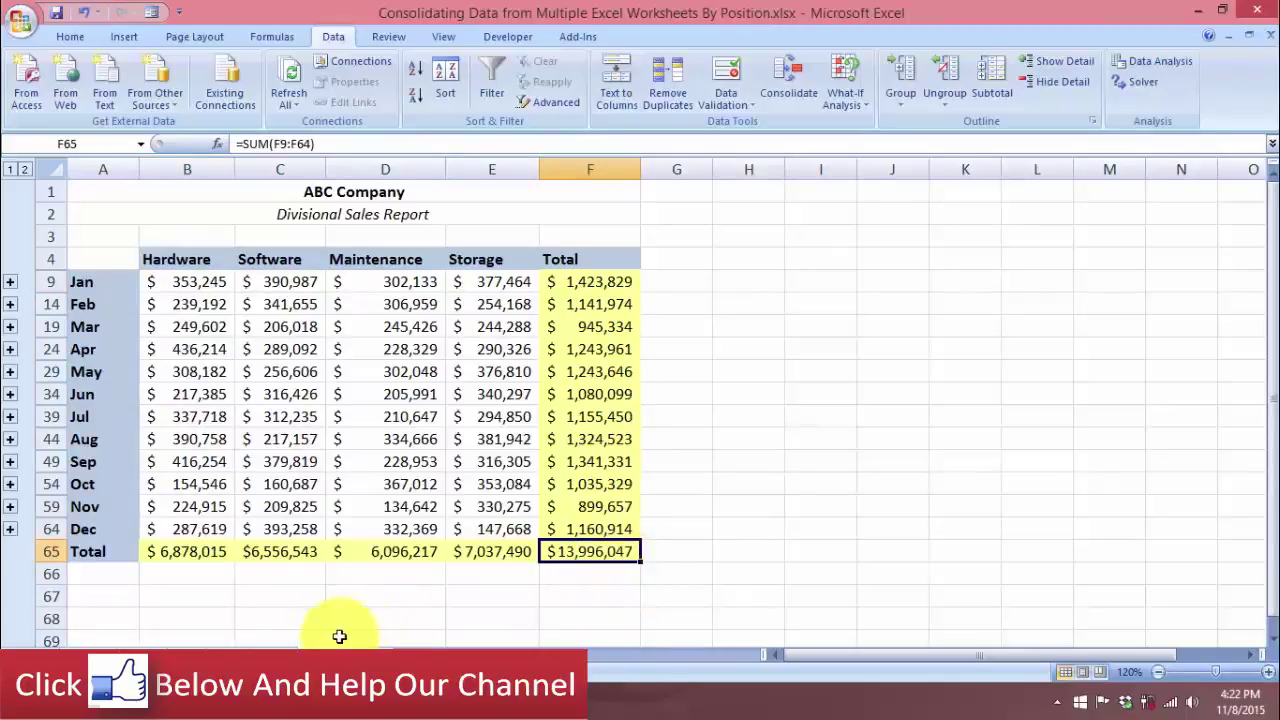
# - Compare the first summary's F17 grand total with the consolidated sheet's, then view North's monthly figures
pyautogui.click(272, 655)
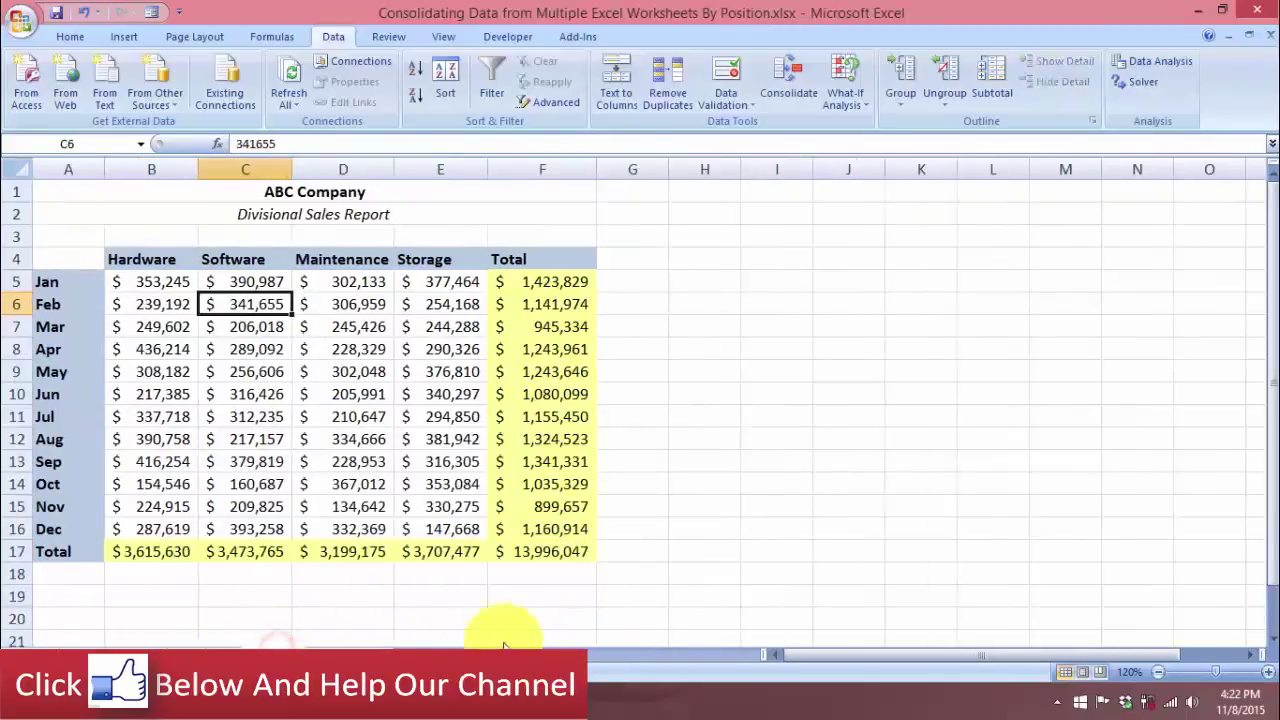
pyautogui.click(532, 553)
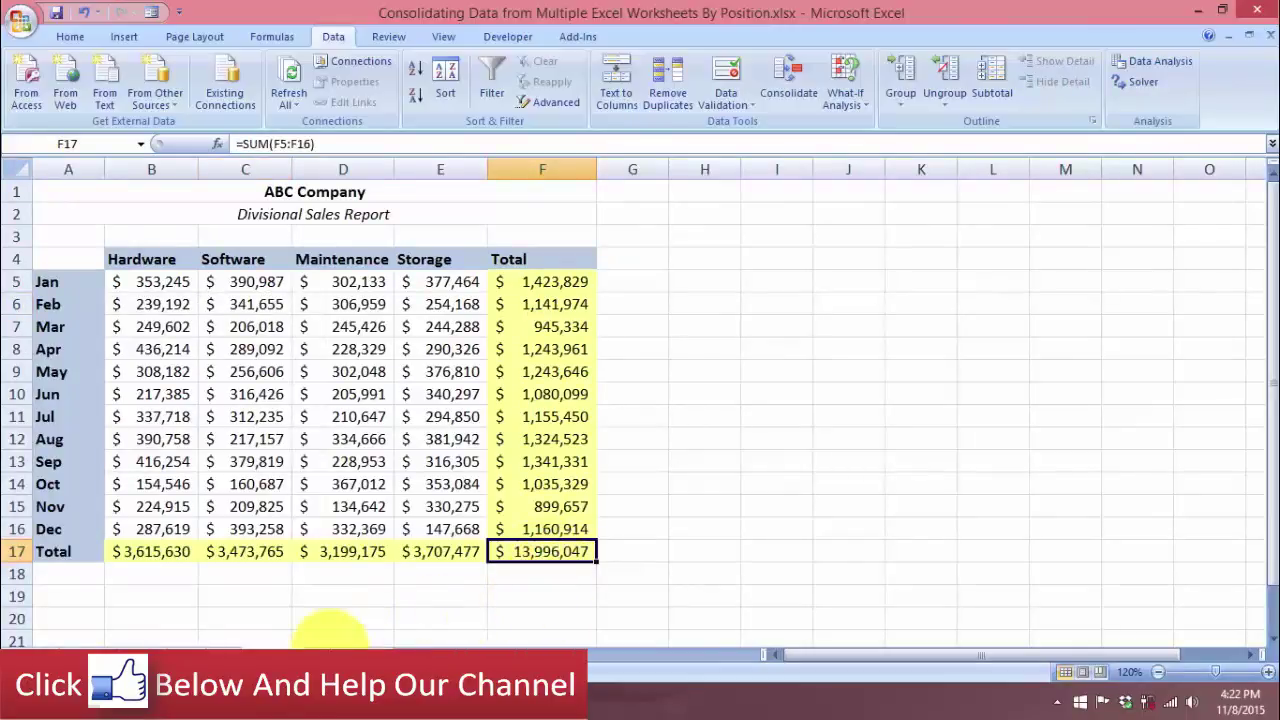
pyautogui.click(330, 643)
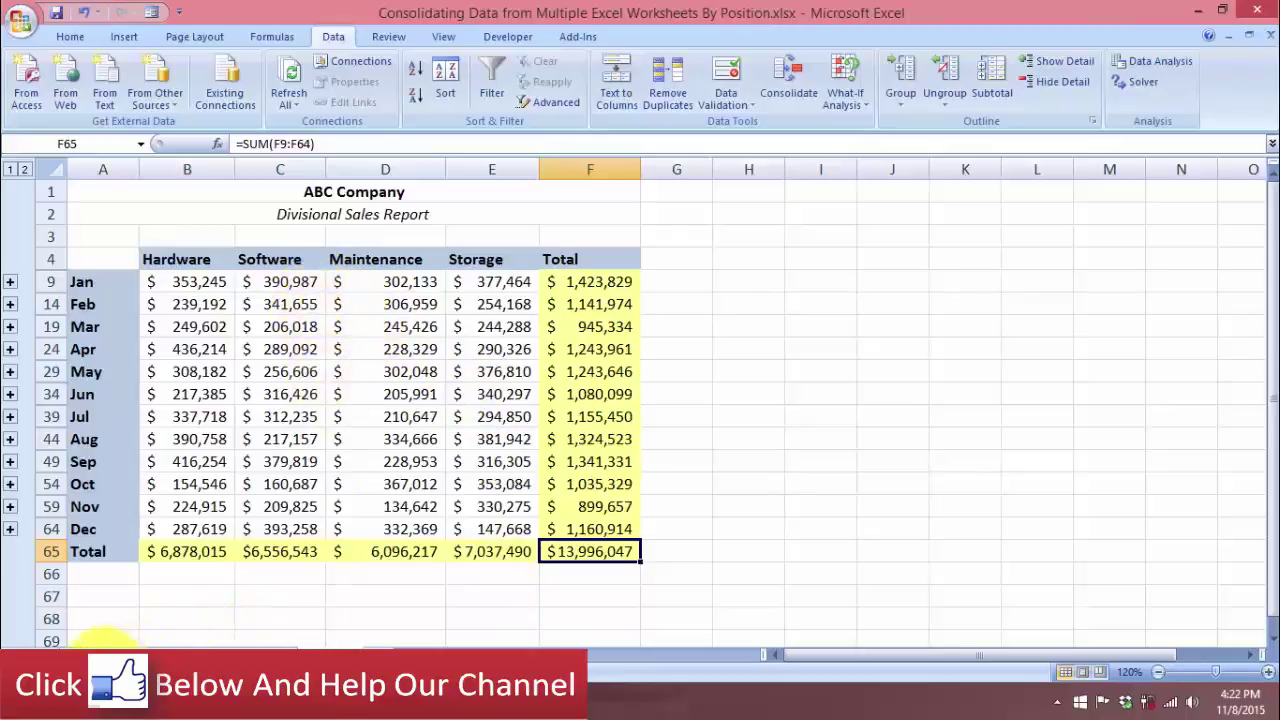
pyautogui.click(75, 655)
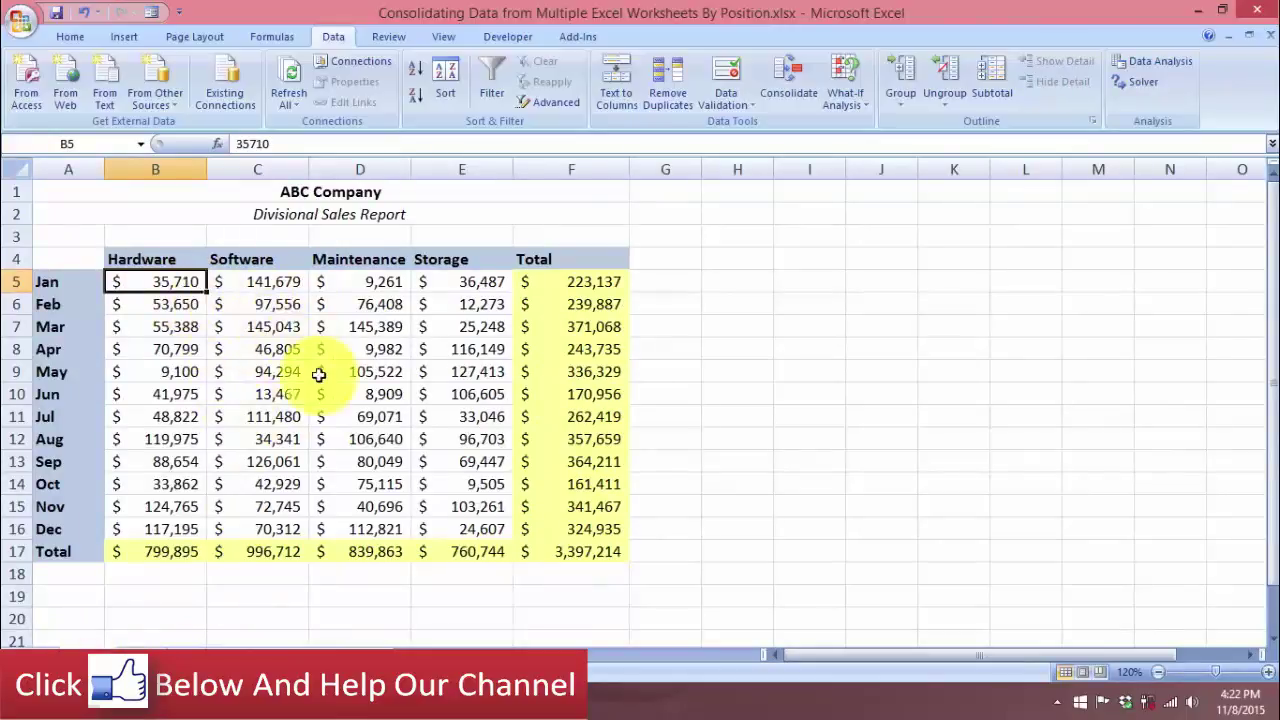
# - Review the East region's $3,813,004 figures, then return to the consolidated summary and select H49
pyautogui.click(165, 640)
pyautogui.click(180, 640)
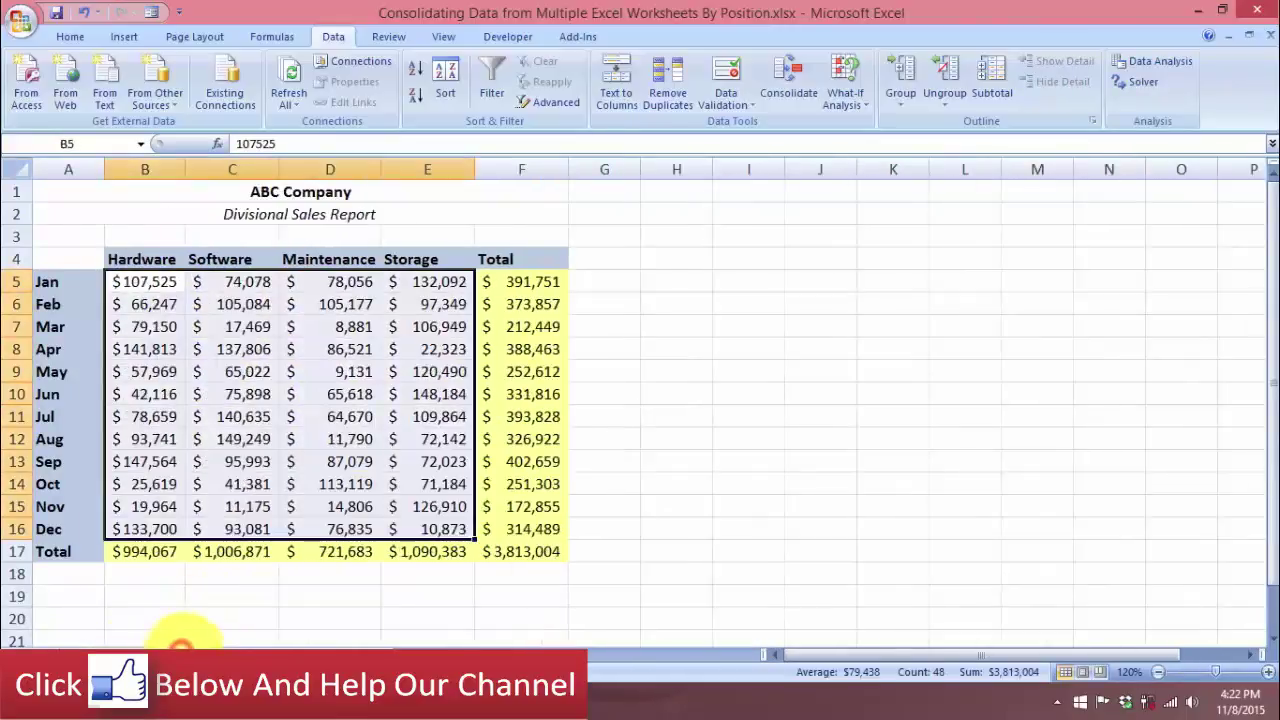
pyautogui.click(322, 645)
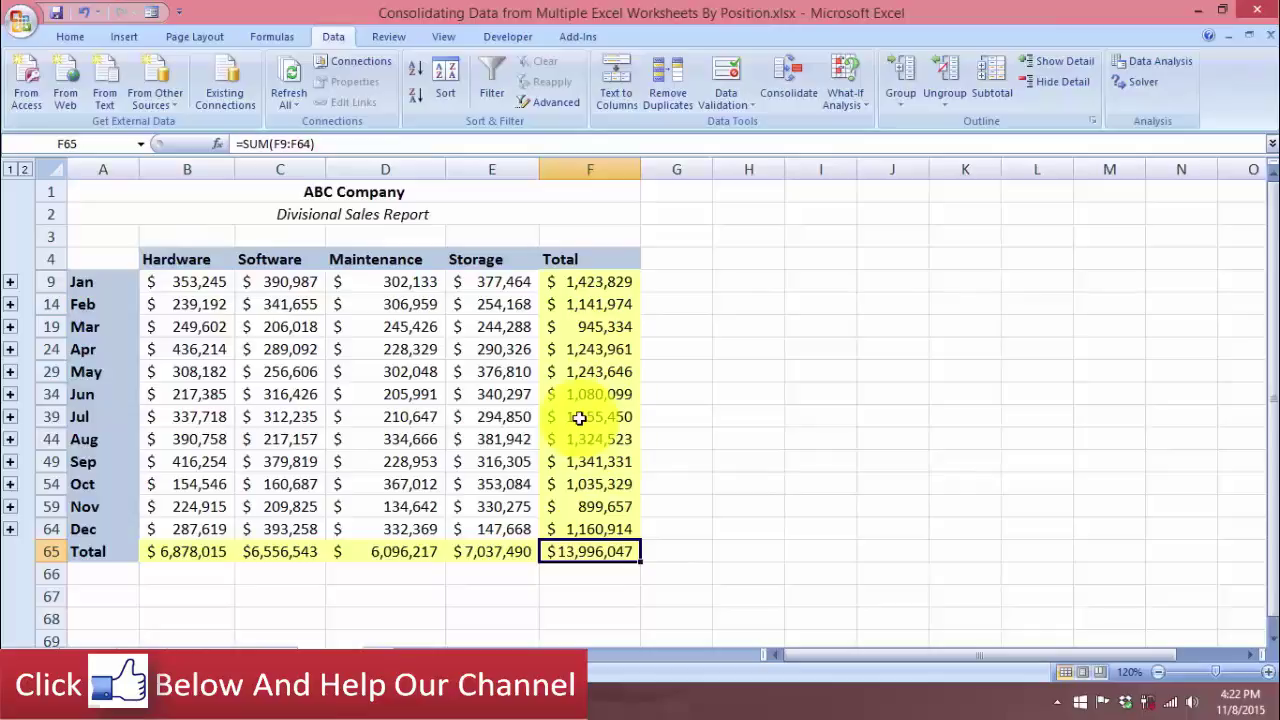
pyautogui.click(745, 463)
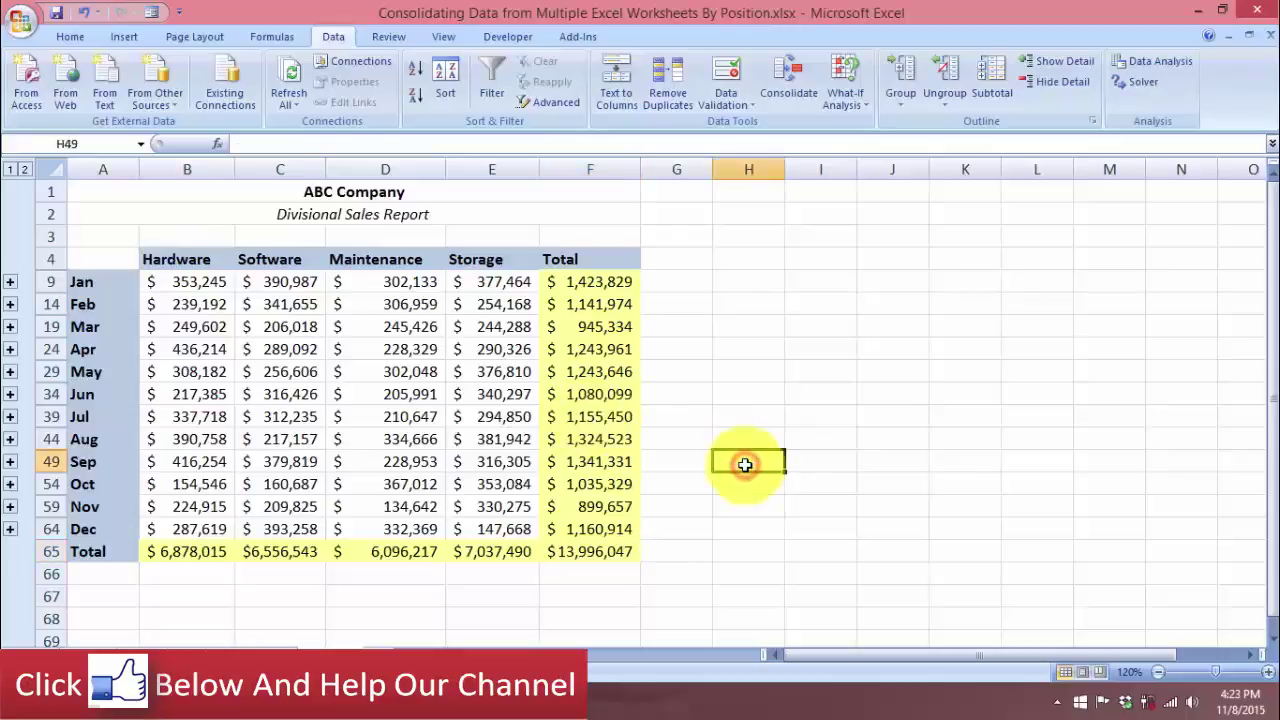